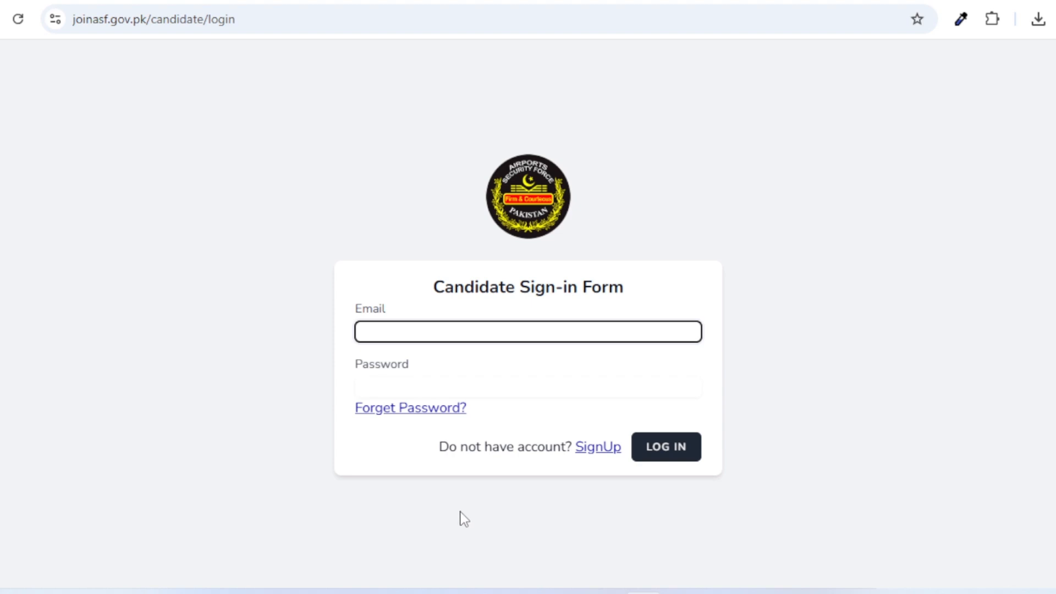
- Open the candidate password recovery page, and from there go to the account sign-up form
click(366, 410)
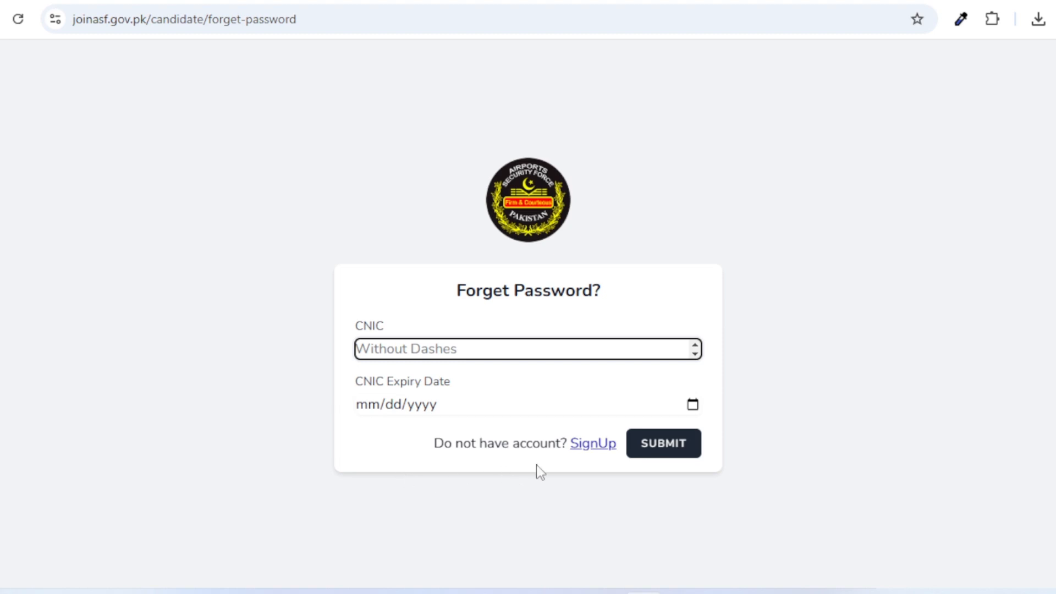
click(587, 451)
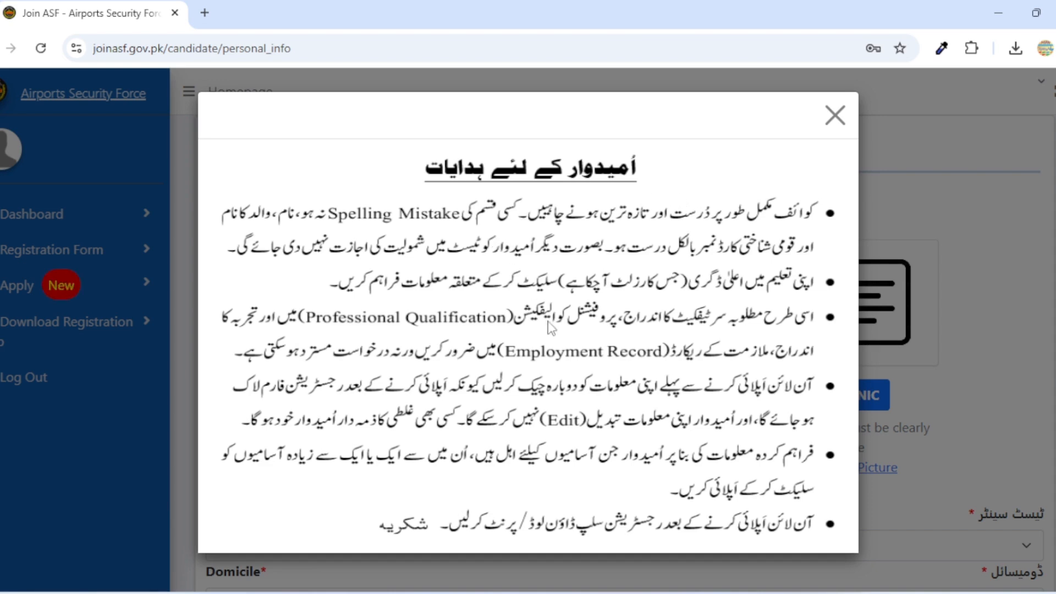
- Close the candidate instructions and view the linked picture-resizing page, returning to the registration form when done
click(971, 172)
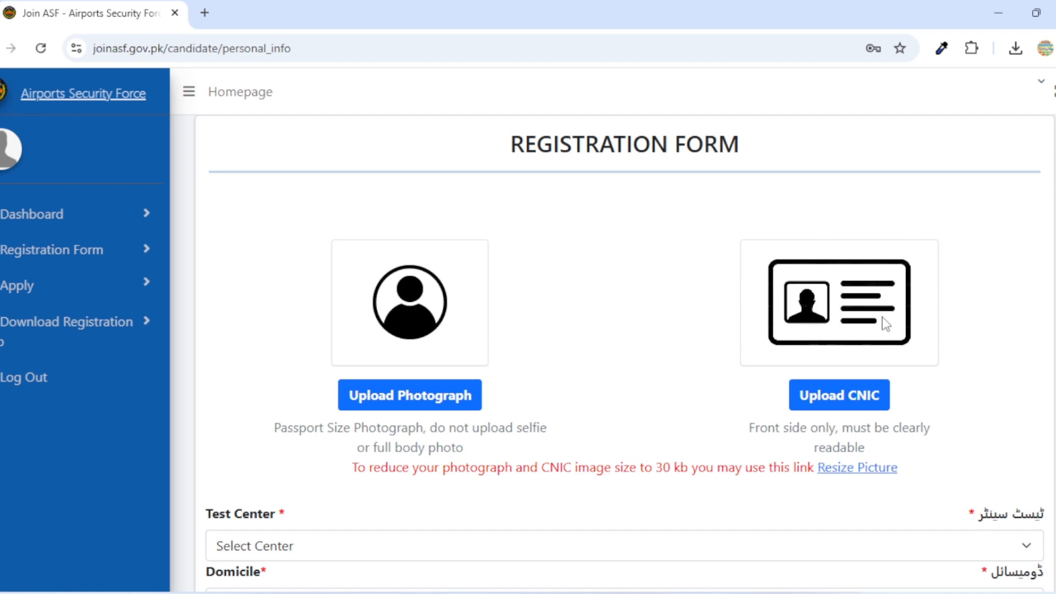
scroll(594, 328, down, 1)
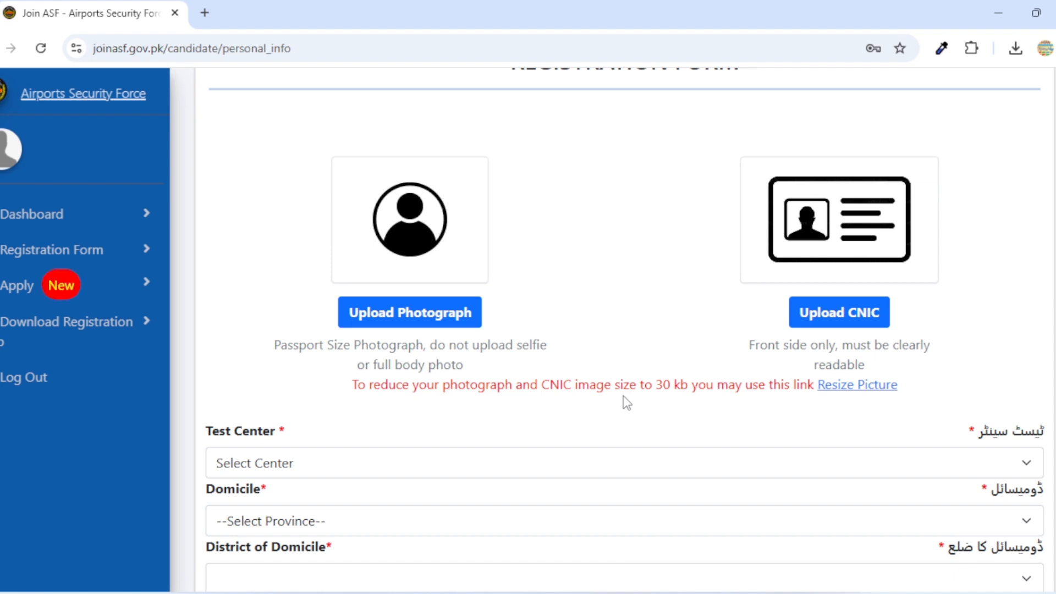
click(833, 395)
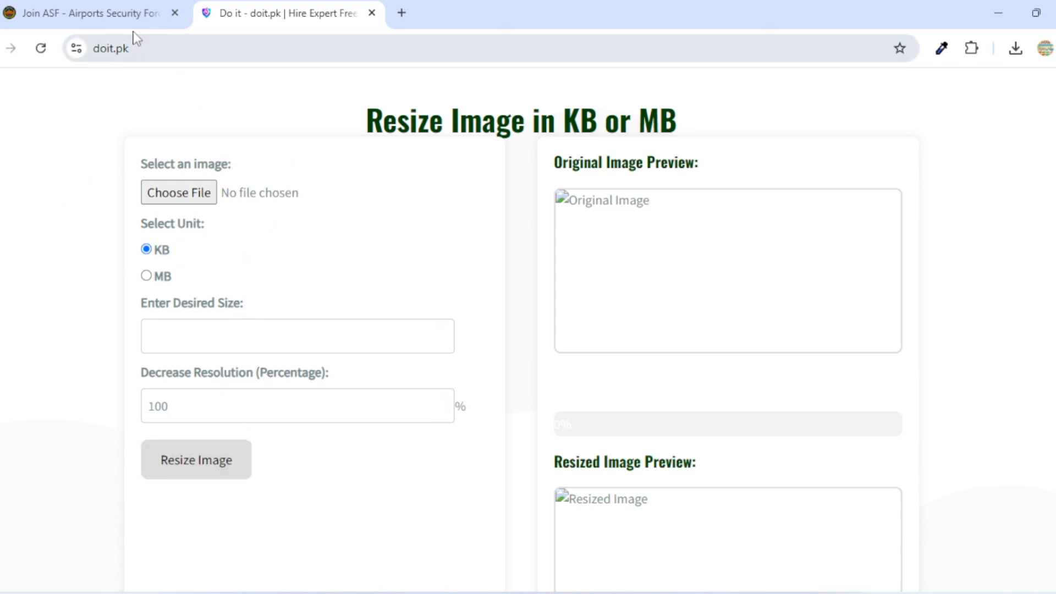
click(111, 12)
- Look through the available test centers and select Faisalabad as the Test Center
scroll(610, 385, down, 3)
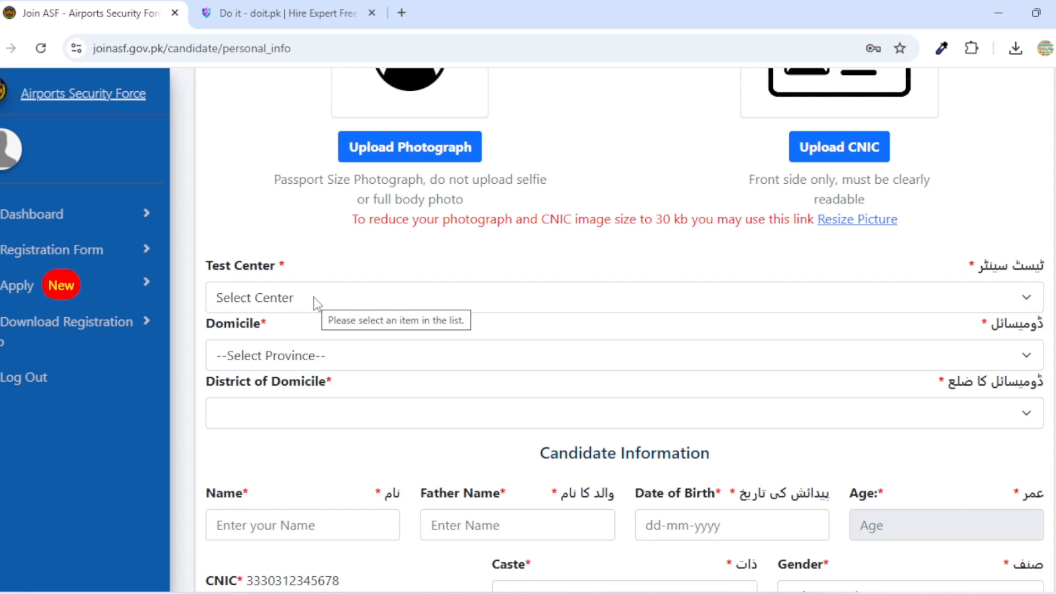
click(314, 297)
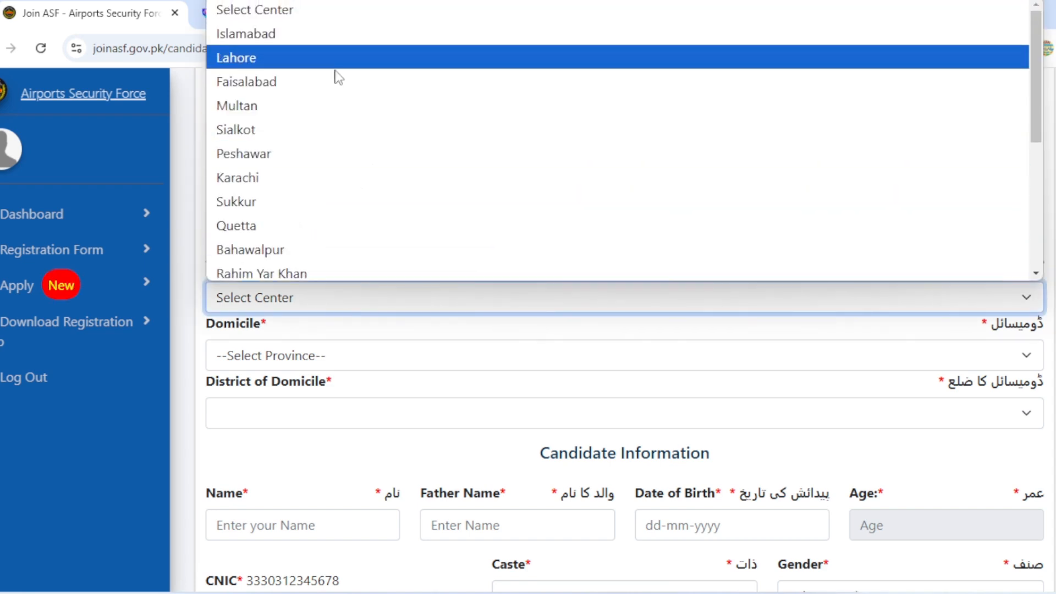
scroll(330, 198, down, 5)
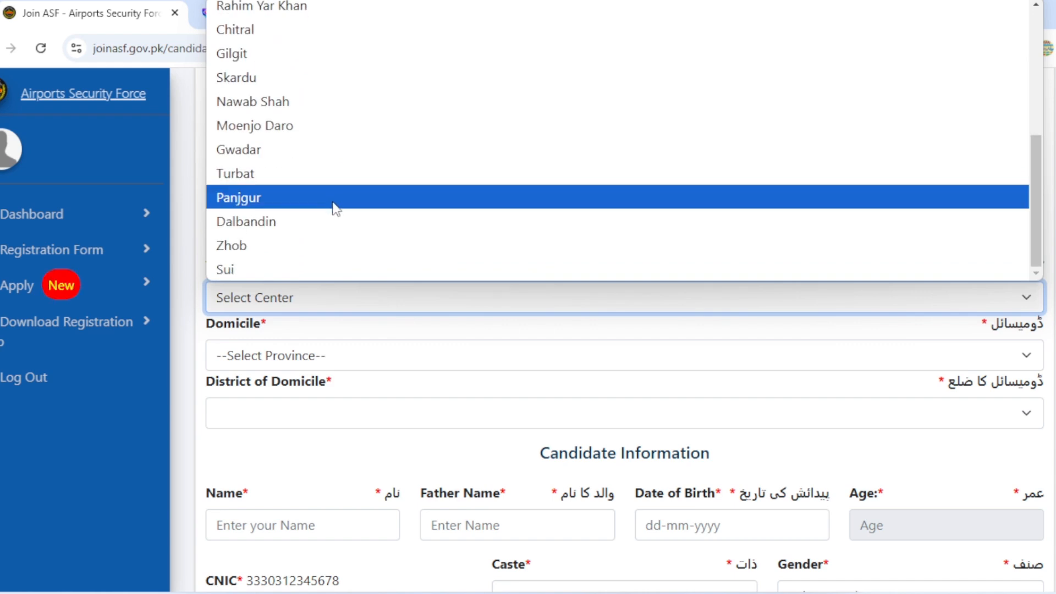
scroll(332, 201, up, 5)
click(354, 85)
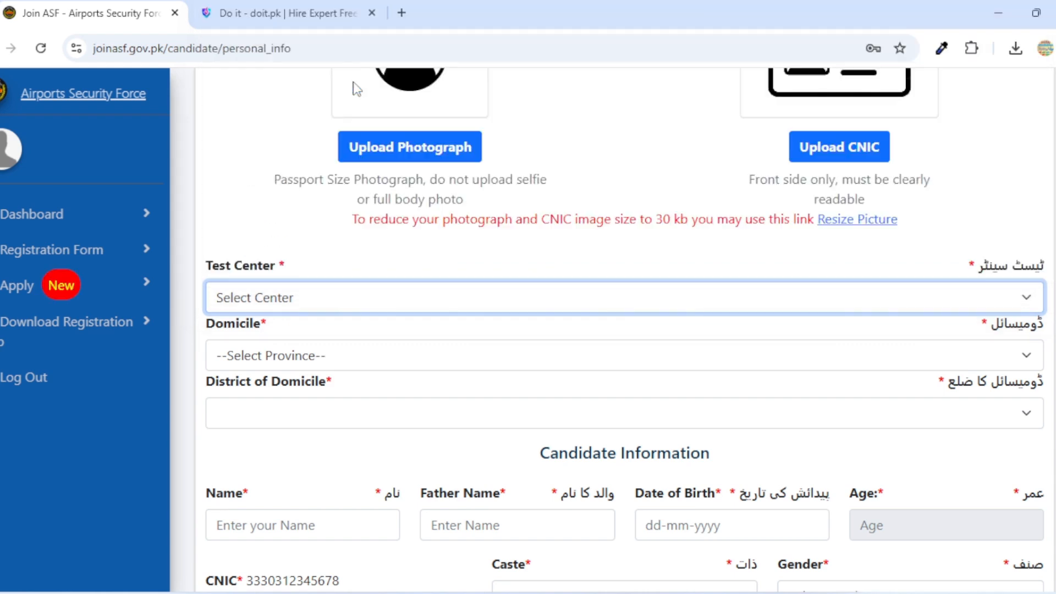
- Set the Domicile province to Punjab and the District of Domicile to Faisalabad
scroll(440, 256, down, 2)
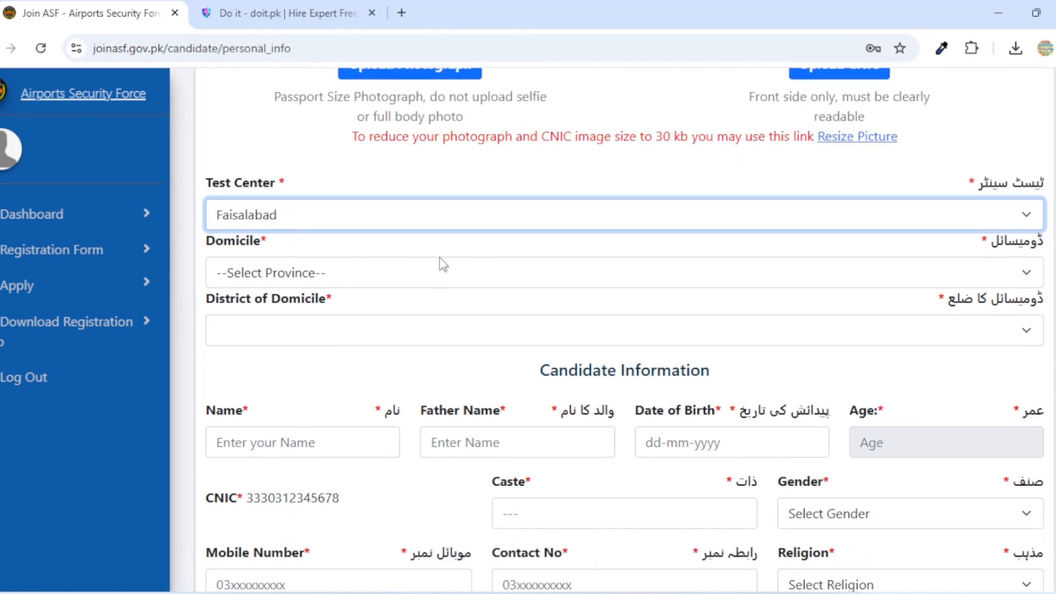
click(323, 259)
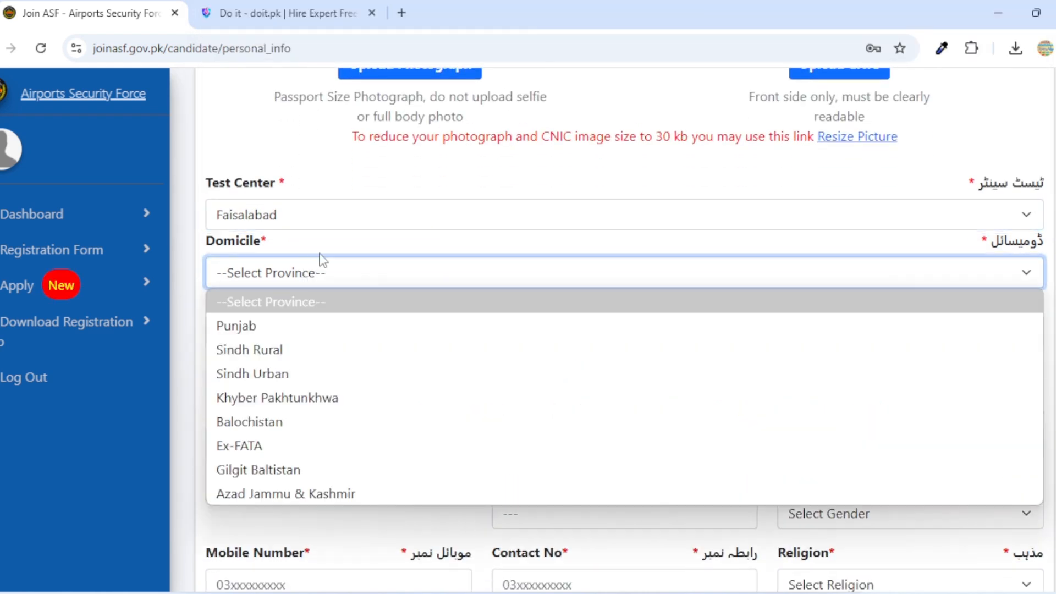
click(292, 333)
scroll(418, 289, down, 2)
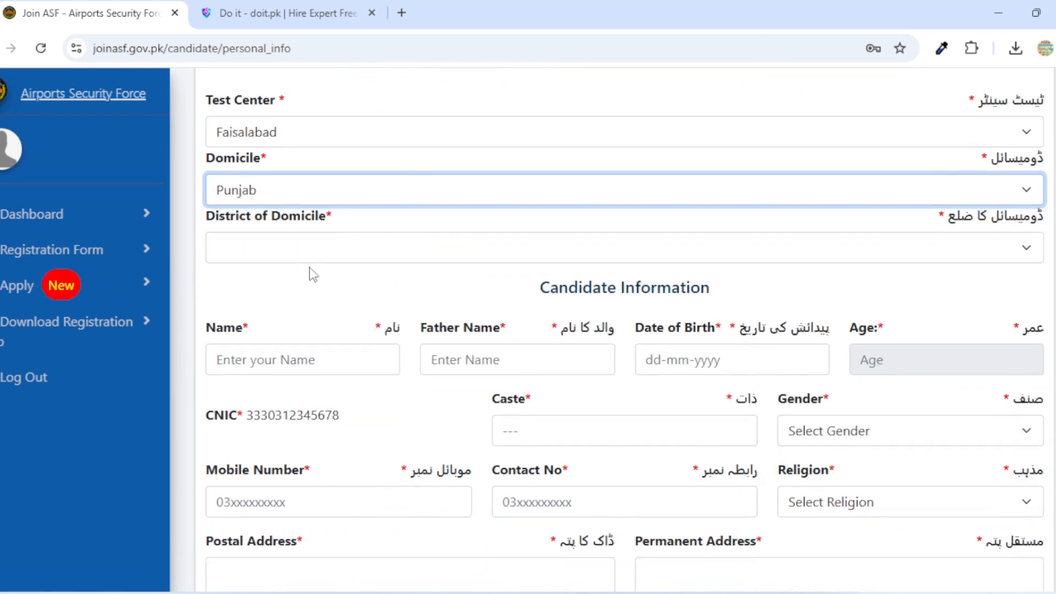
click(289, 252)
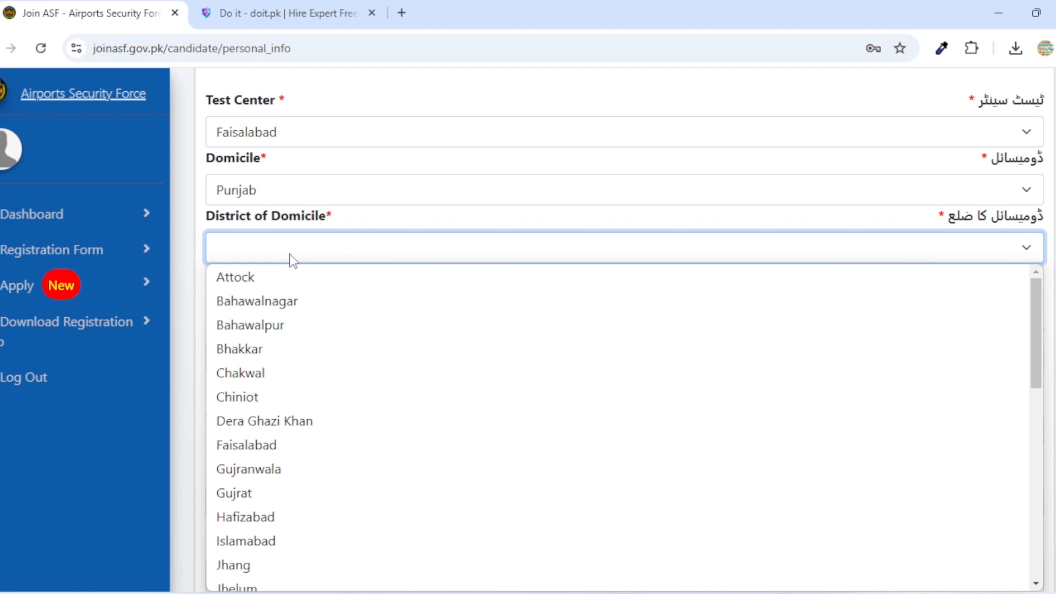
click(295, 445)
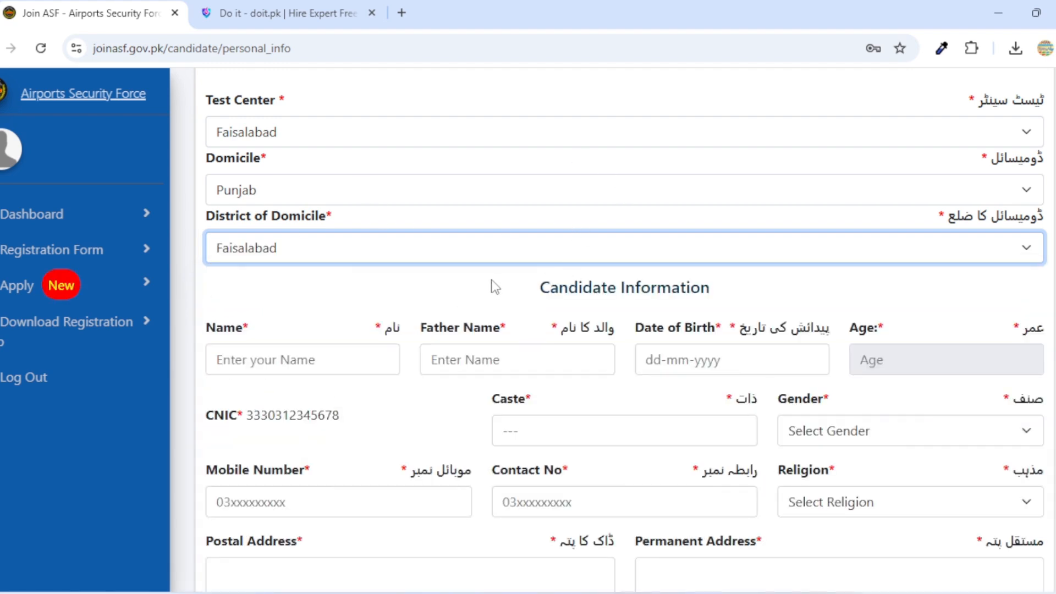
- Set the candidate's Gender to Male and Religion to Muslim in the Candidate Information section
scroll(495, 288, down, 2)
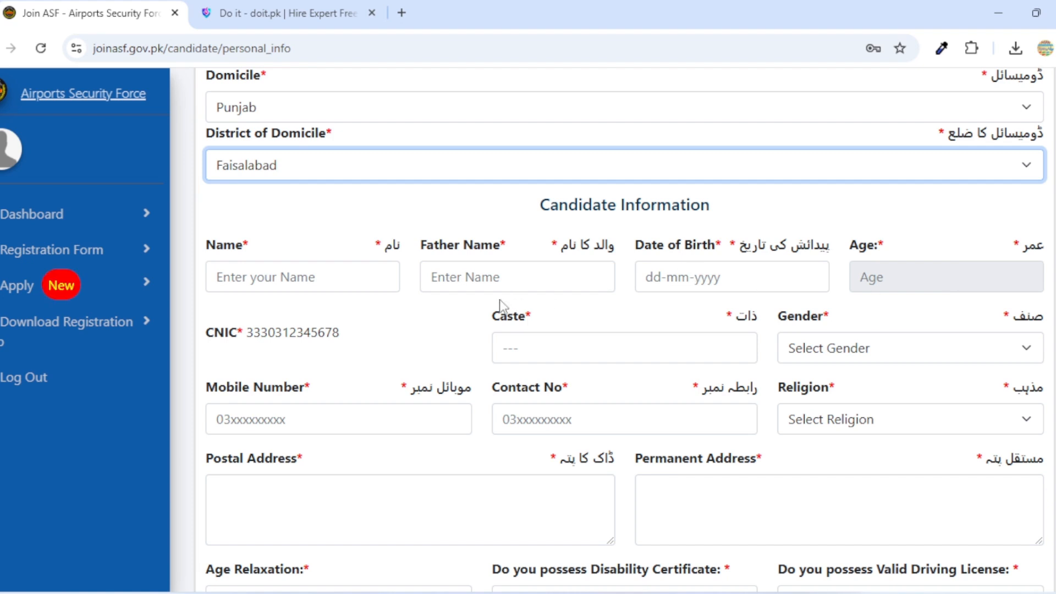
scroll(501, 305, down, 3)
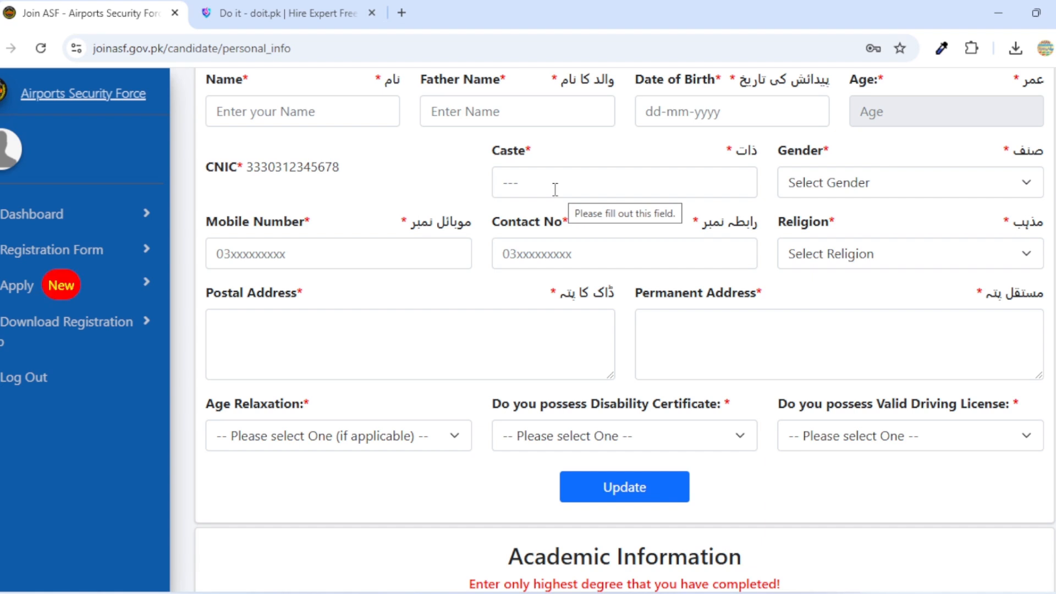
click(855, 187)
click(819, 232)
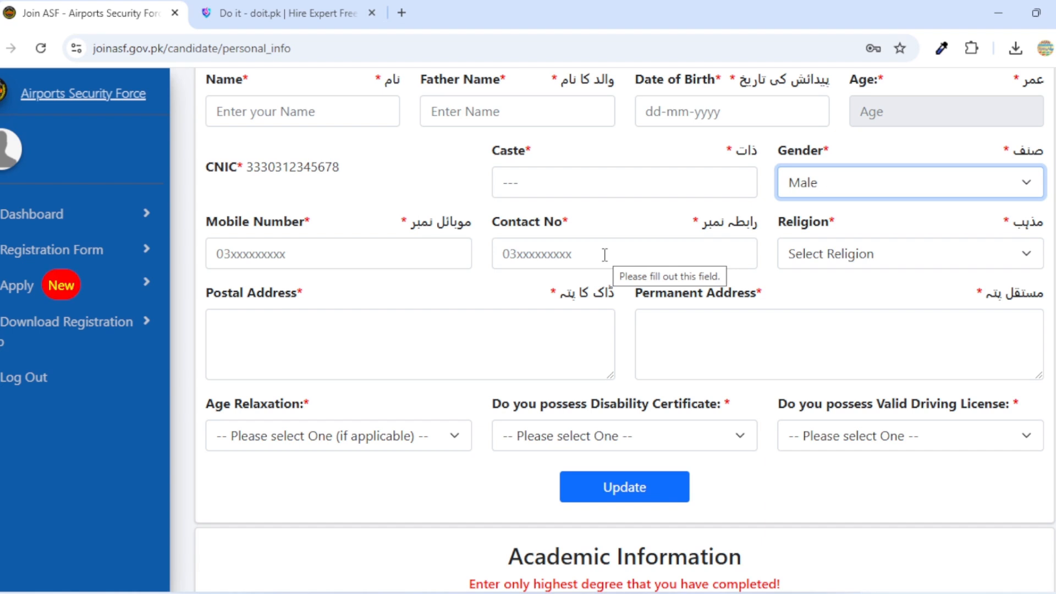
click(840, 256)
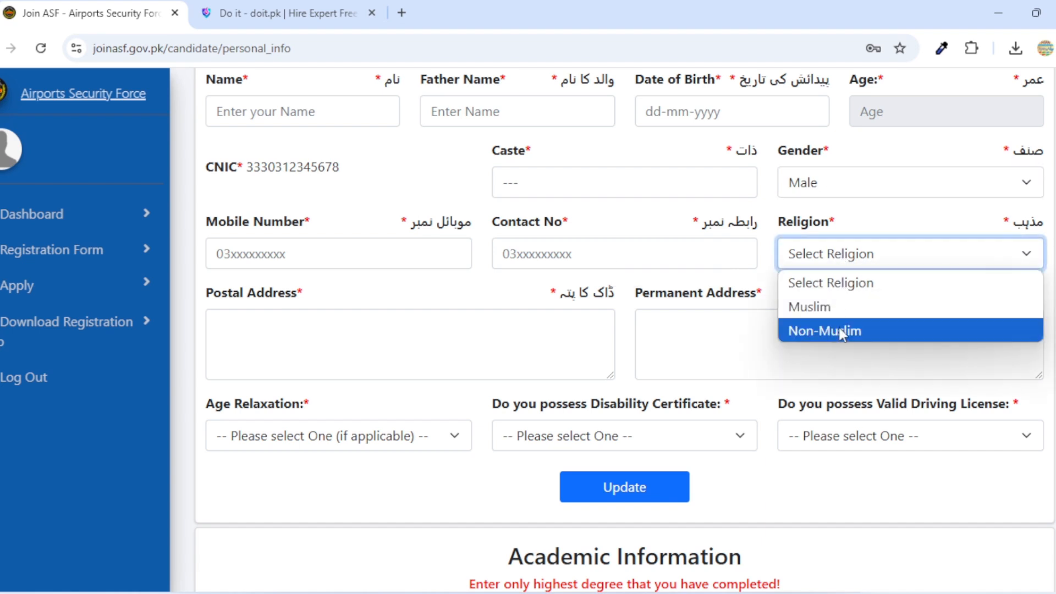
click(809, 306)
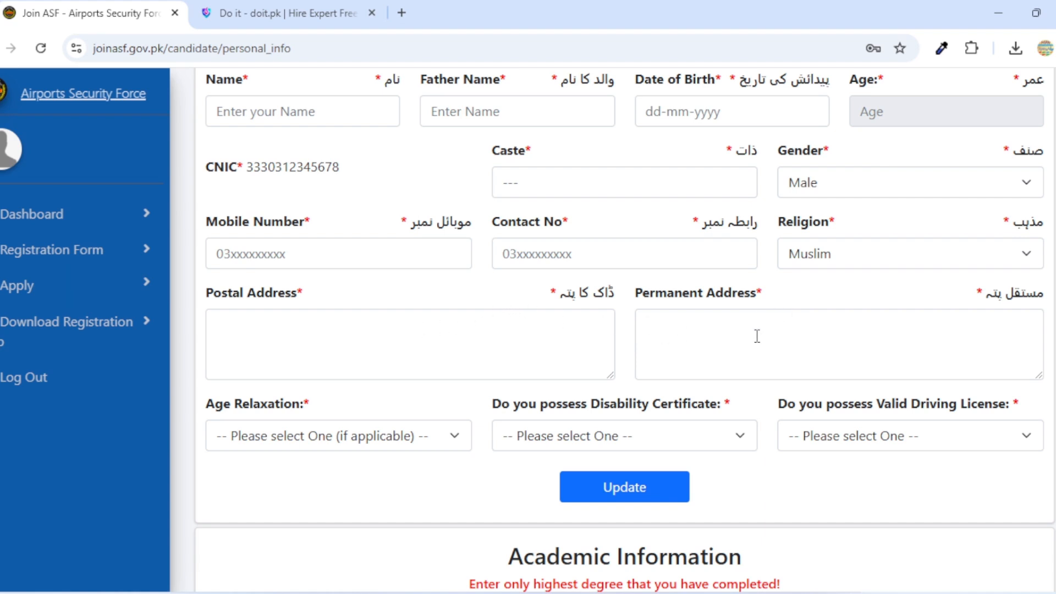
- Set Age Relaxation to Age Relaxation not Claimed and the Disability Certificate answer to Not Applicable
scroll(600, 345, down, 3)
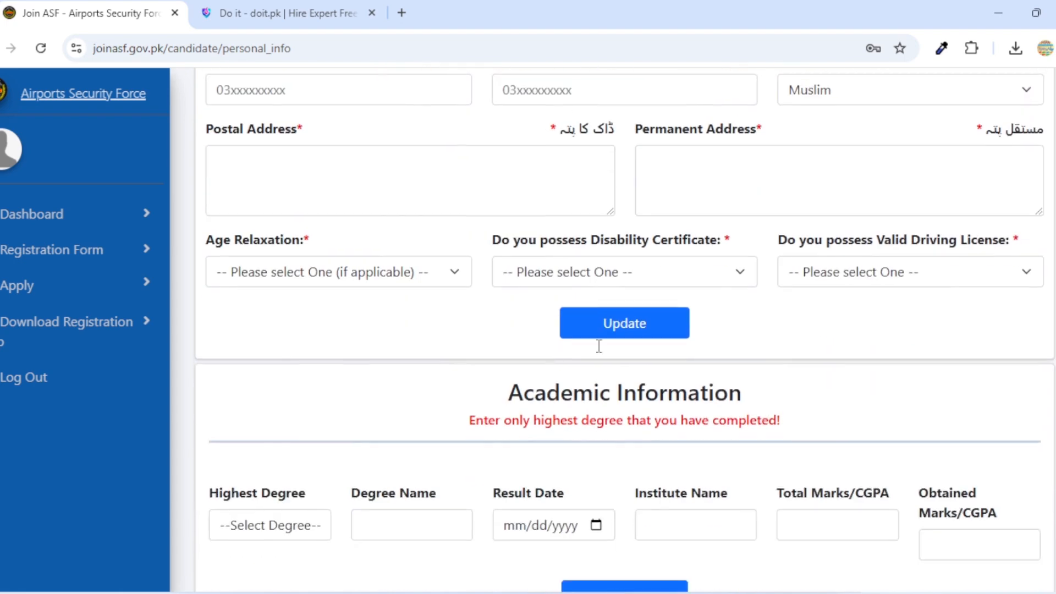
click(307, 273)
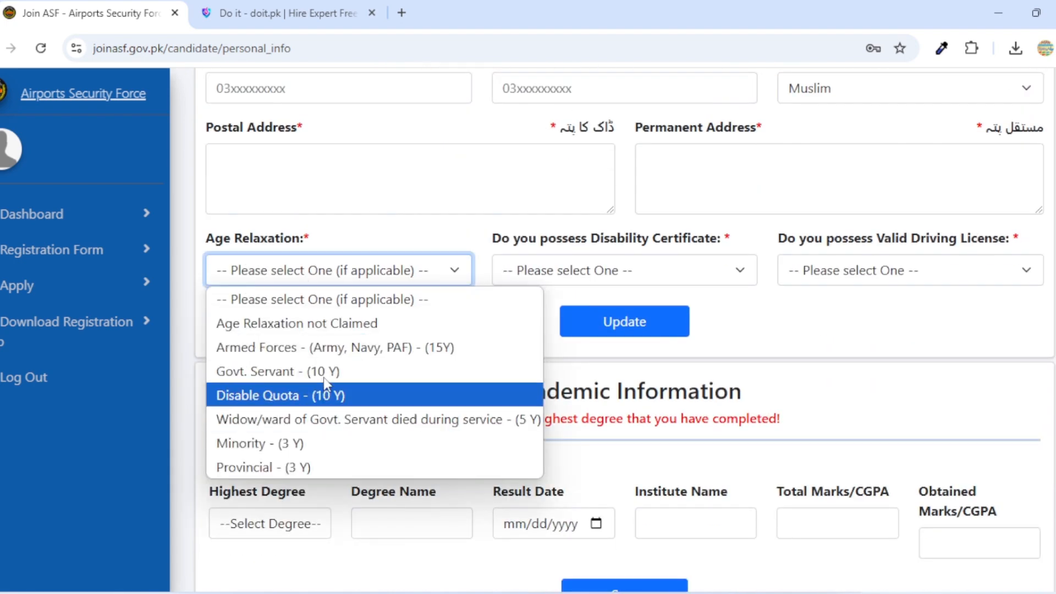
click(360, 326)
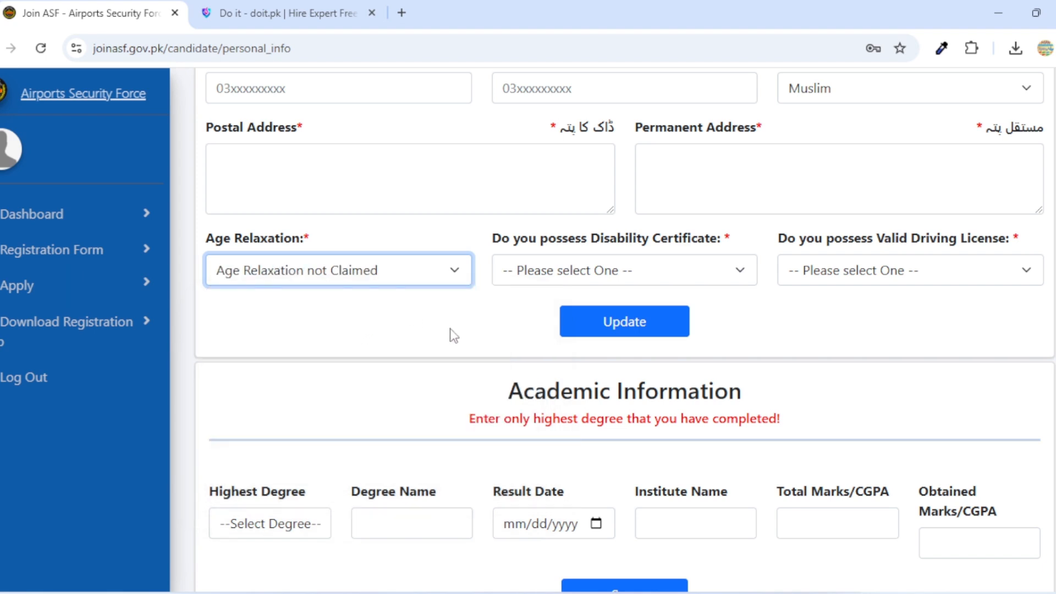
click(506, 302)
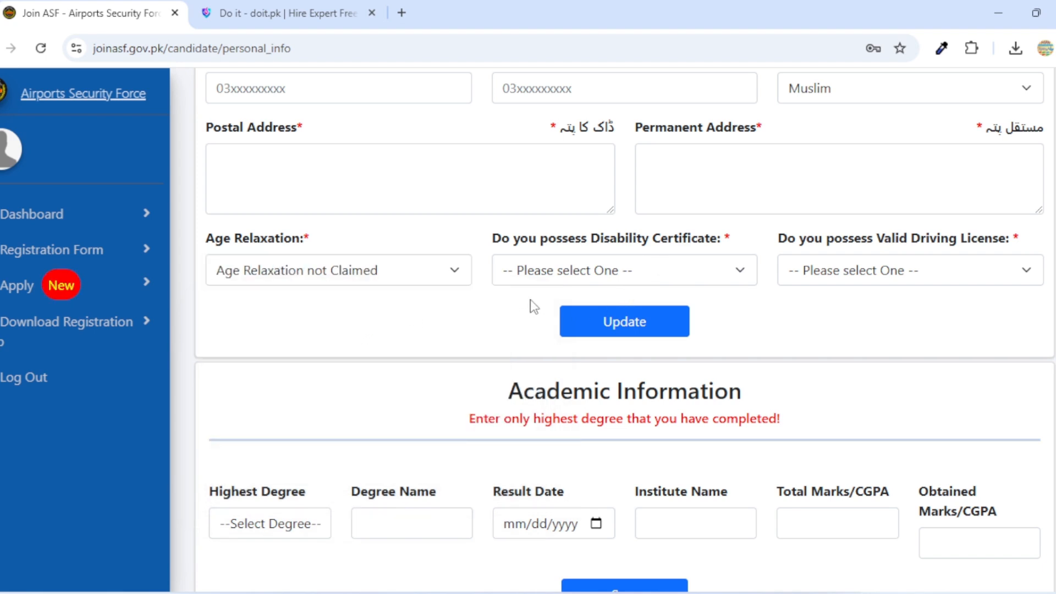
click(562, 271)
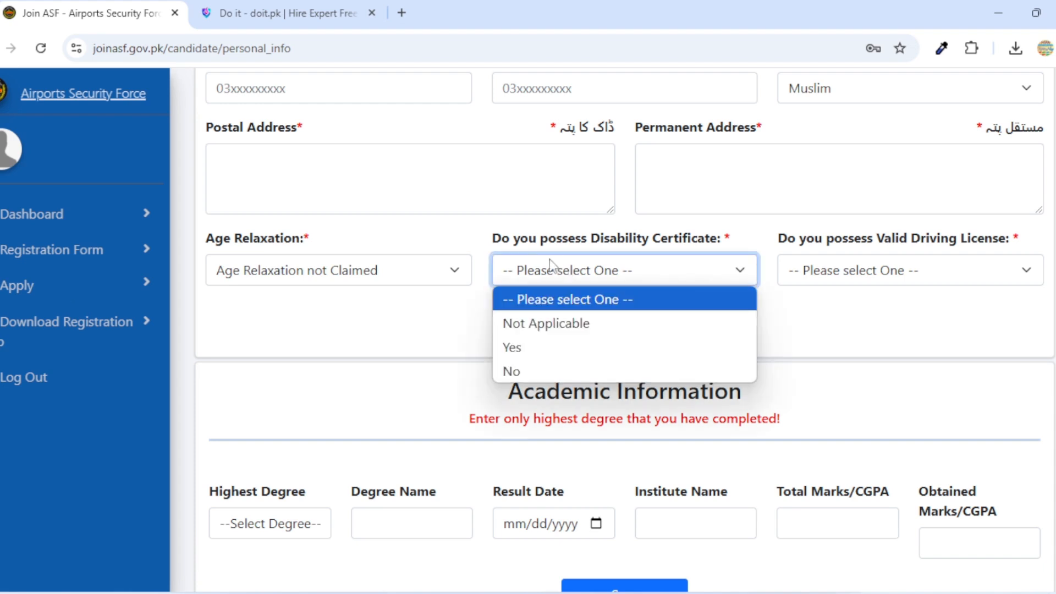
click(562, 325)
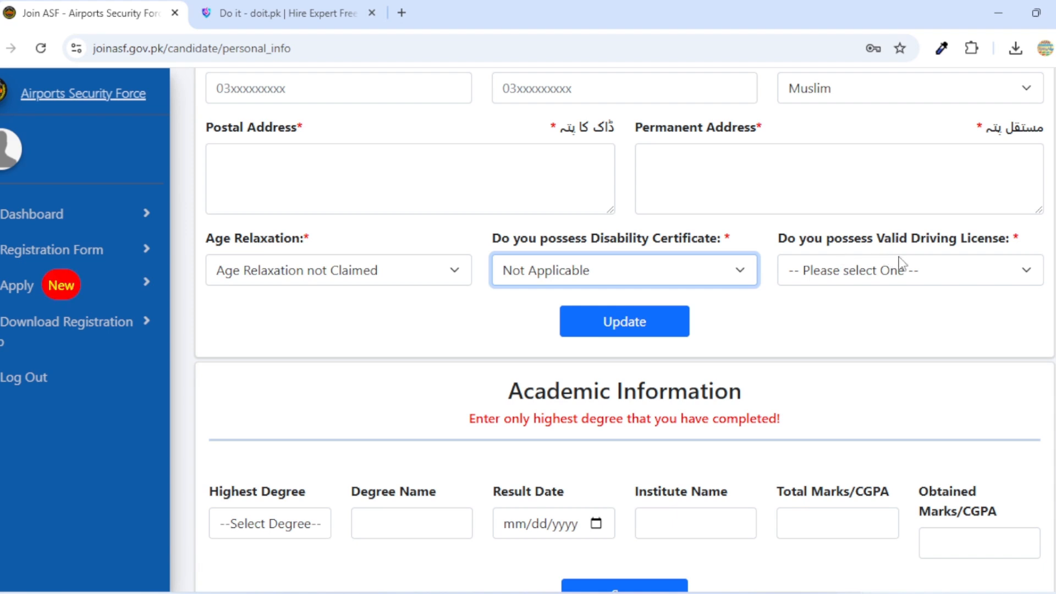
- Try Yes for the valid driving license question, settle on Not Applicable, and attempt to update the personal information
click(891, 279)
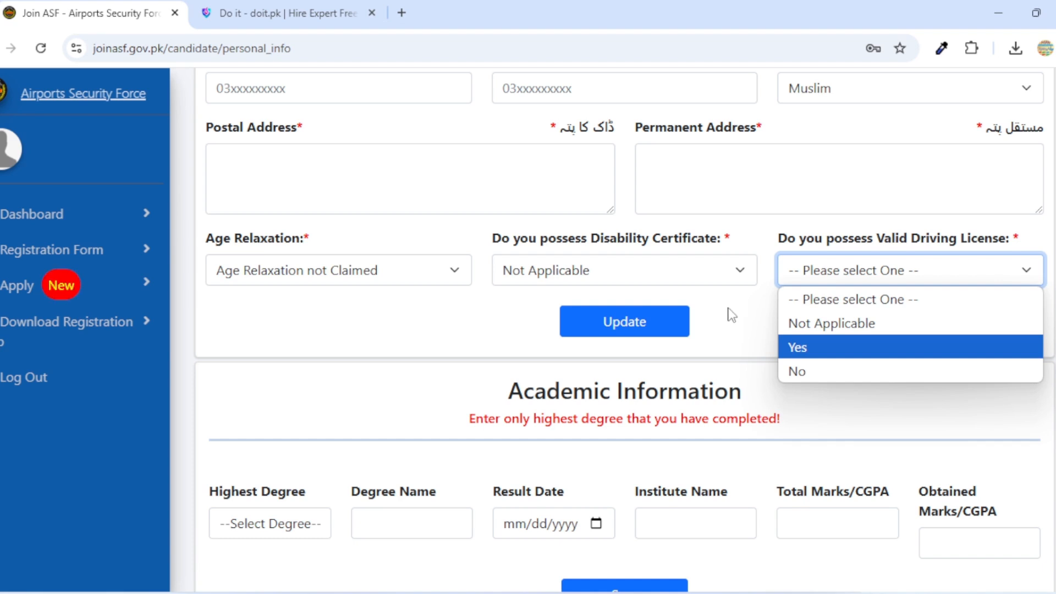
click(809, 349)
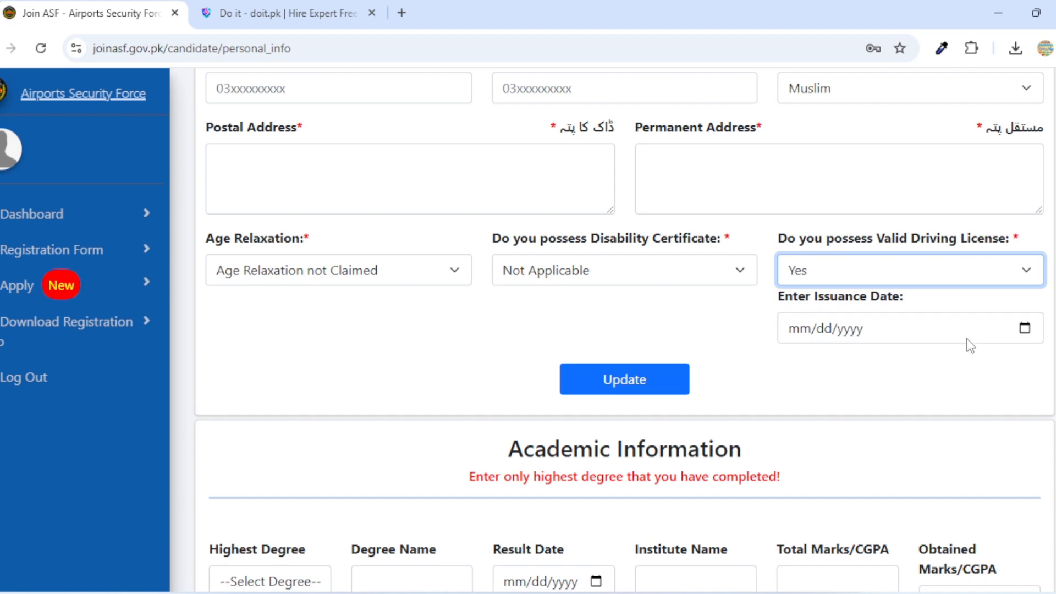
click(827, 276)
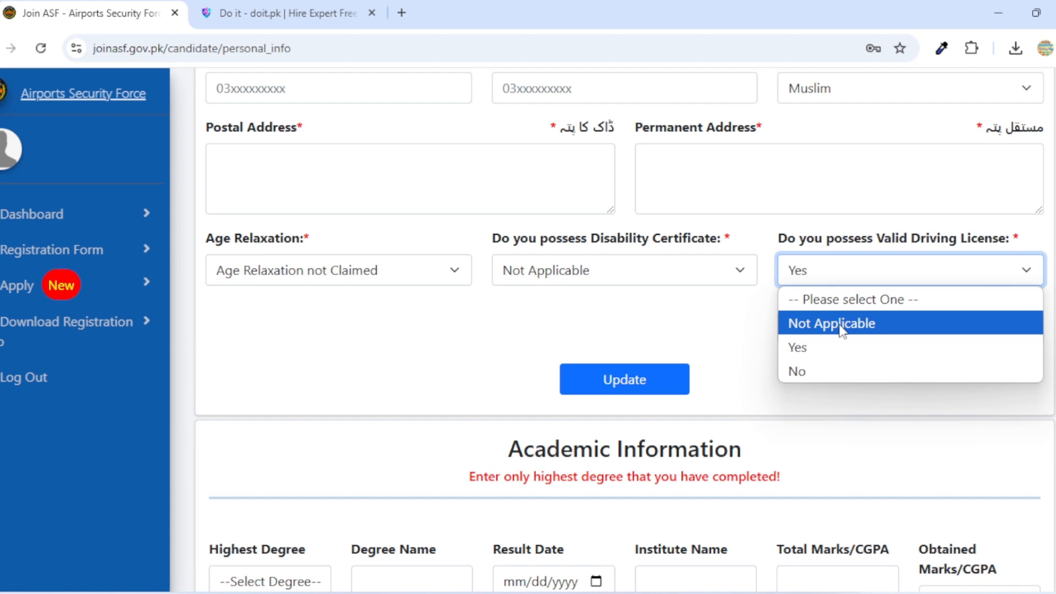
click(840, 329)
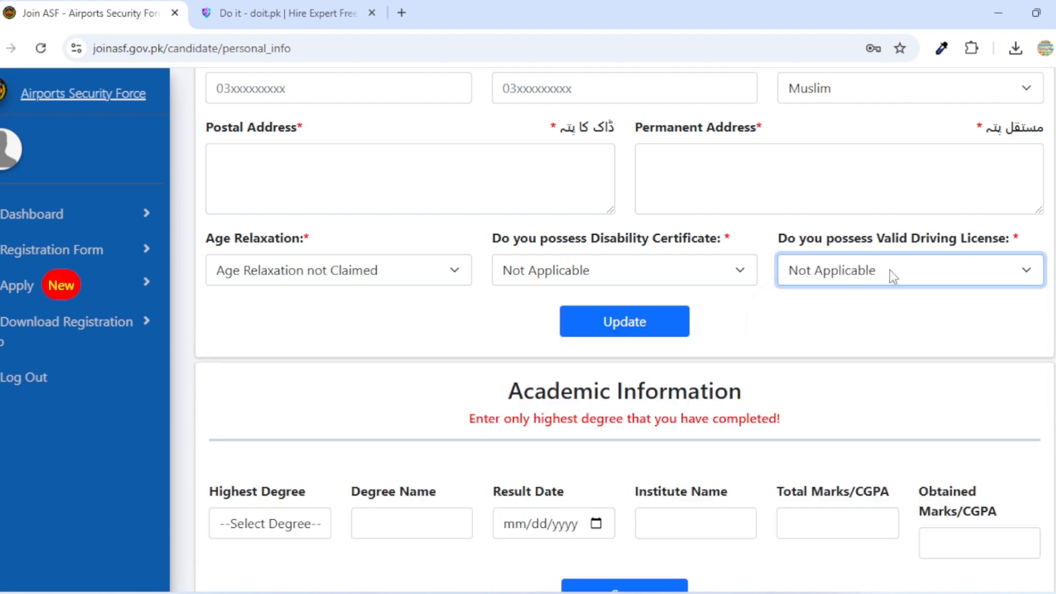
click(625, 329)
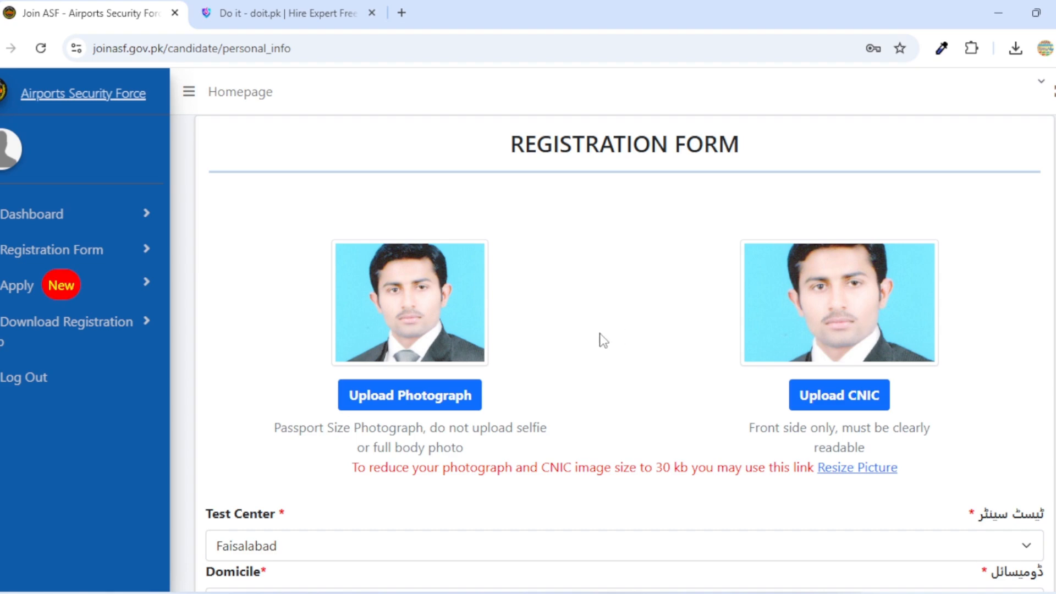
- Review the completed registration form, update the personal information, and decline the browser's offer to save the address
scroll(601, 337, down, 1)
scroll(603, 340, down, 9)
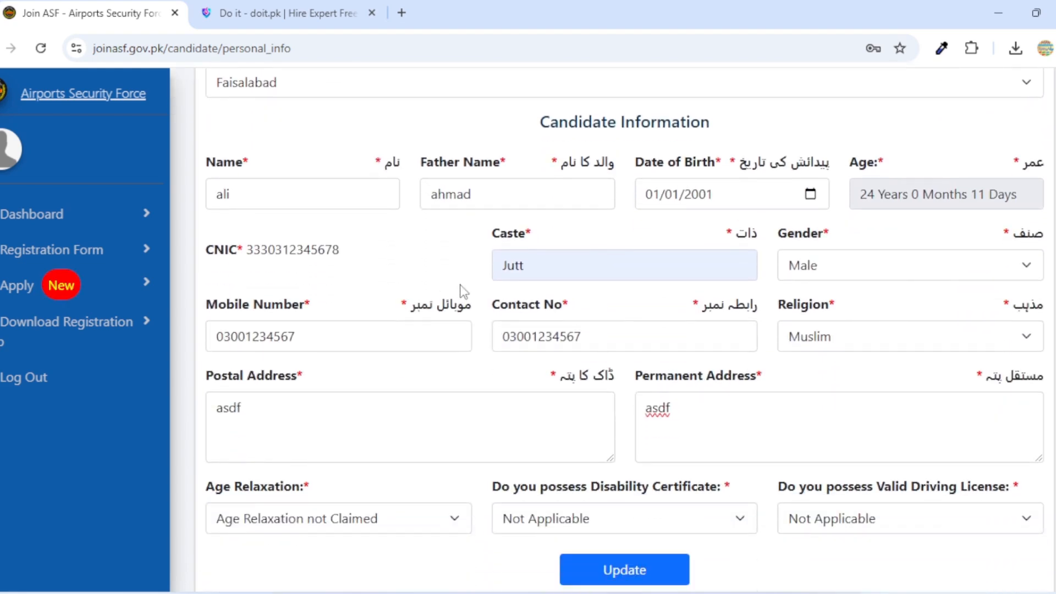
scroll(459, 285, down, 6)
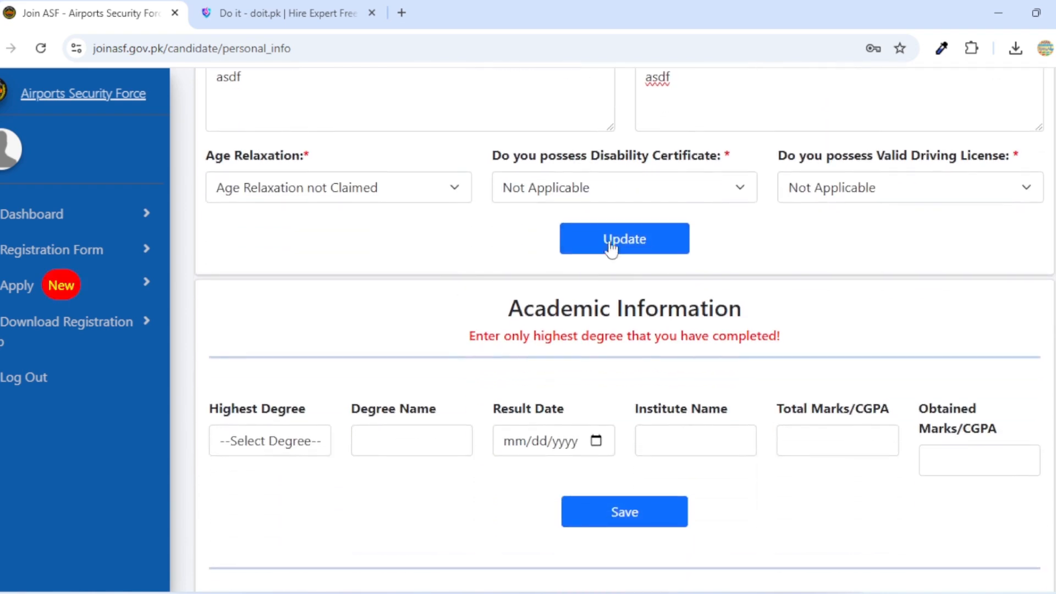
click(616, 243)
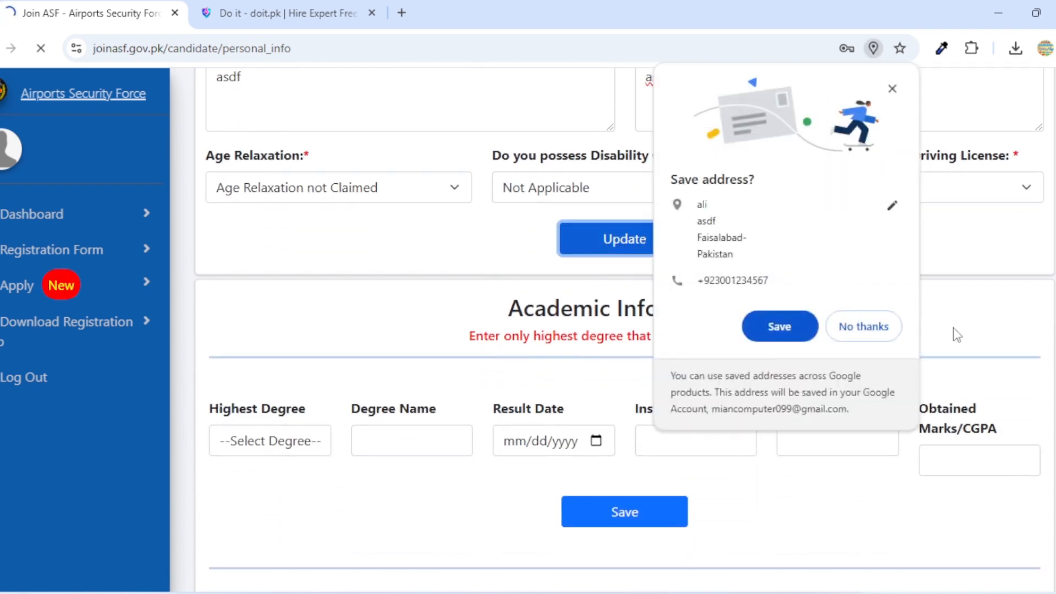
click(864, 327)
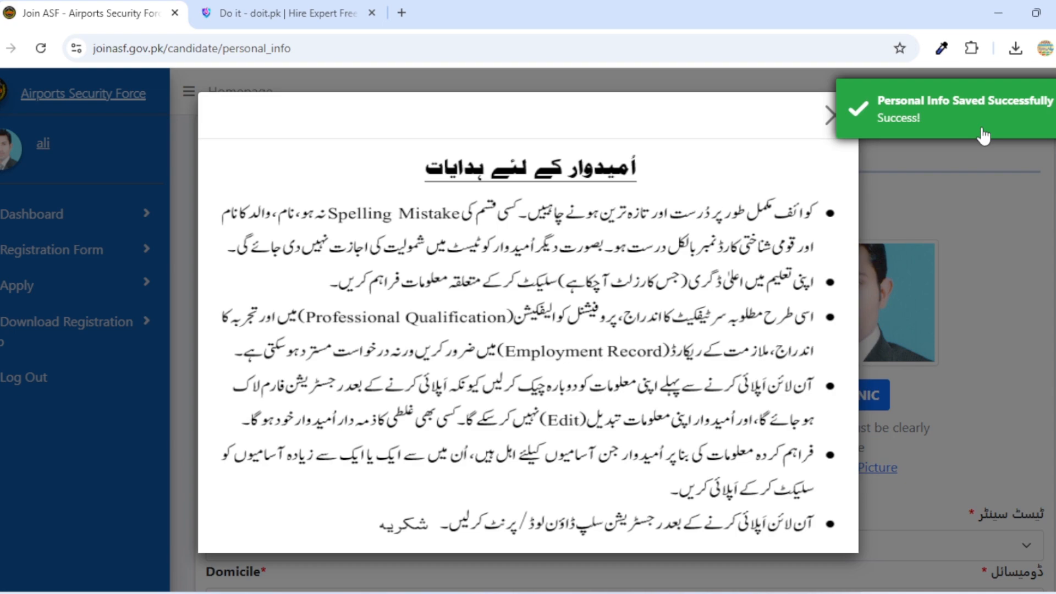
- Dismiss the candidate instructions and set the Highest Degree to Masters/BS (16Y) with Degree Name BS Mathematics in Academic Information
click(980, 168)
scroll(955, 184, down, 10)
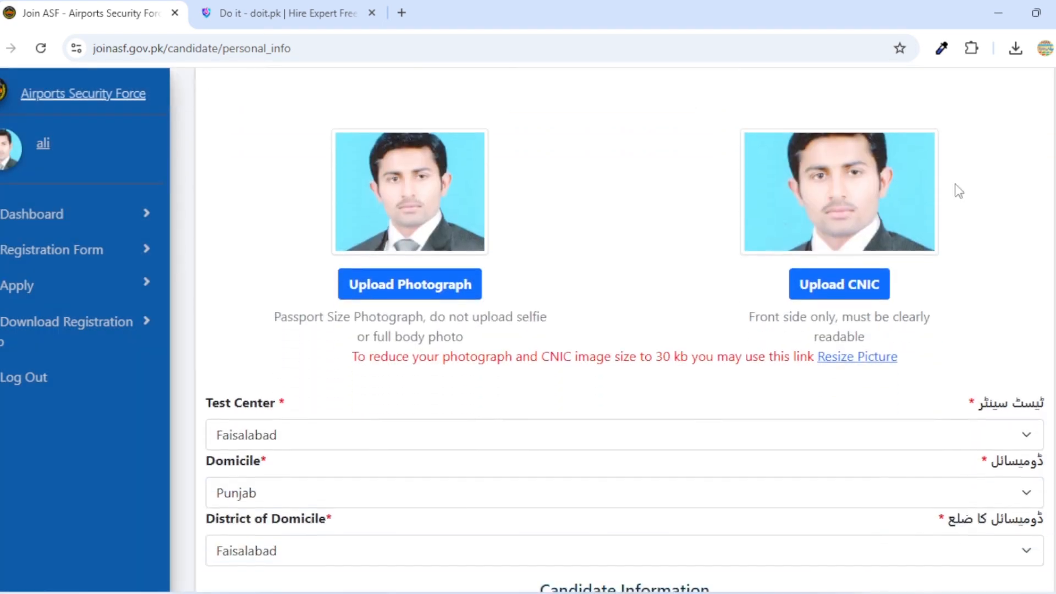
scroll(953, 186, down, 8)
scroll(954, 186, up, 3)
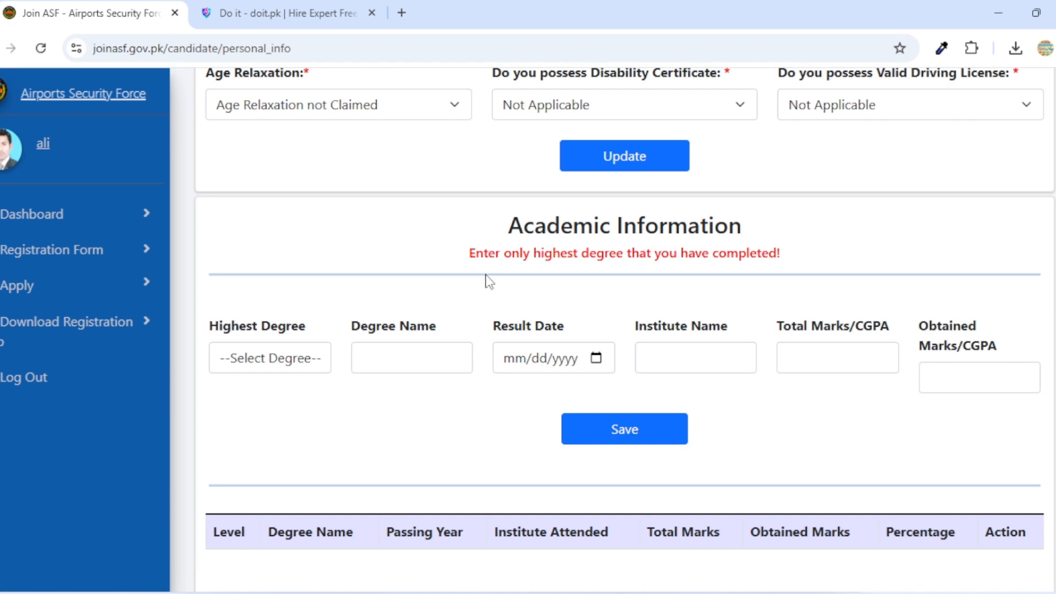
click(293, 363)
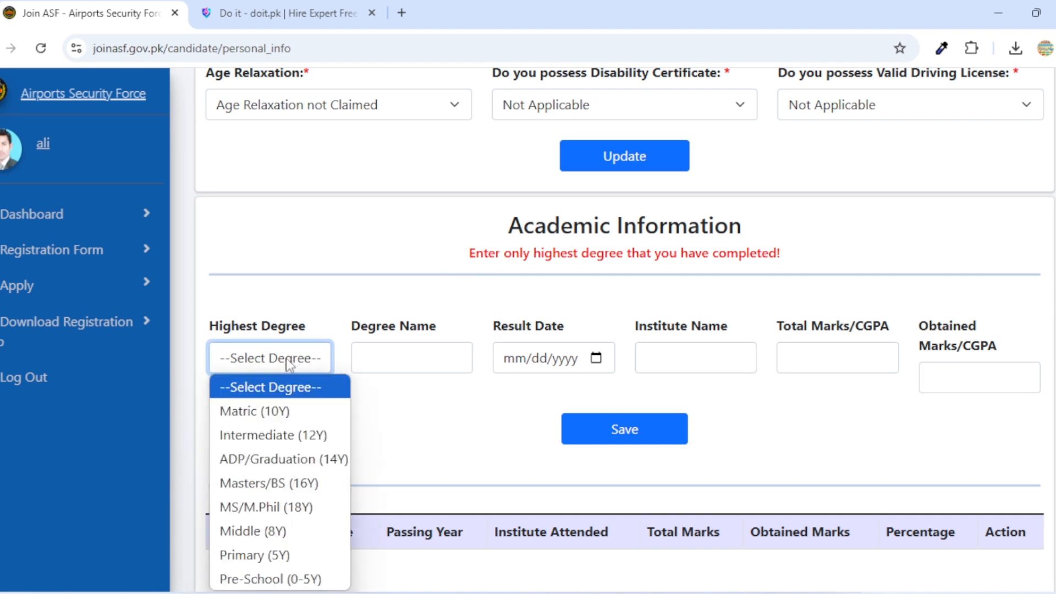
click(275, 484)
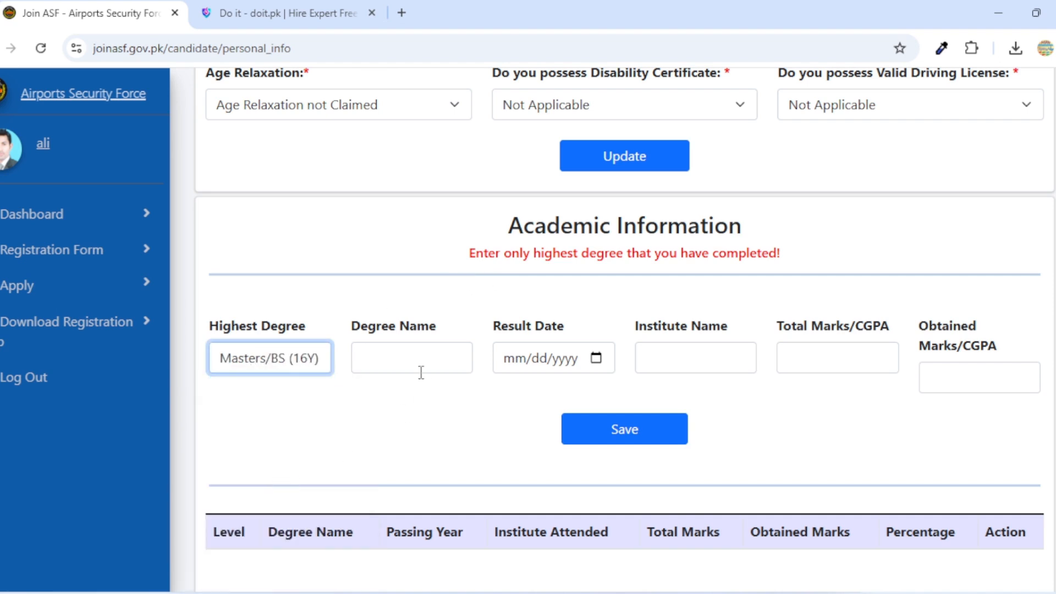
click(407, 361)
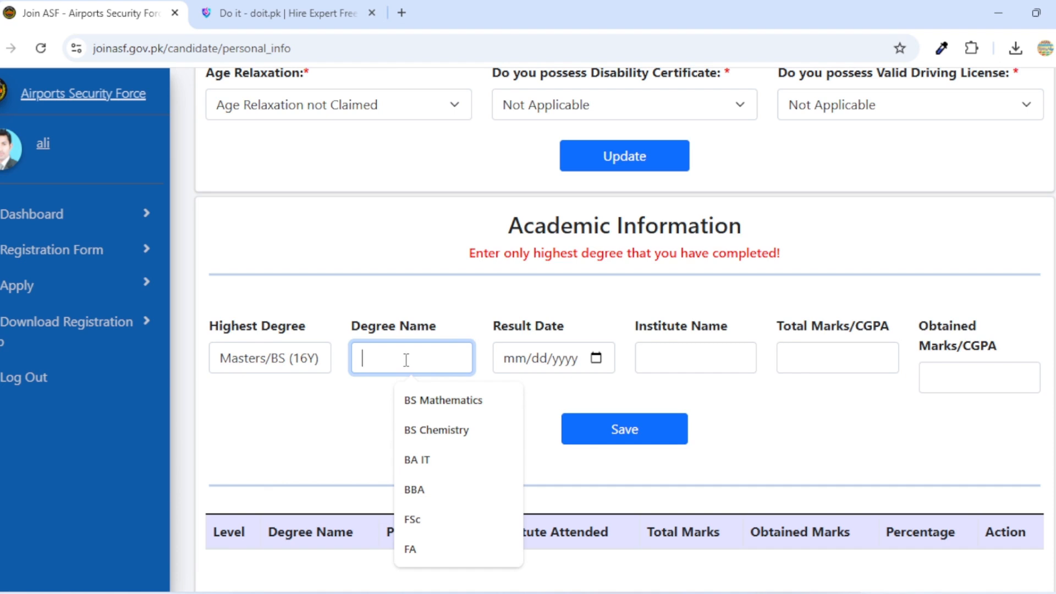
click(441, 401)
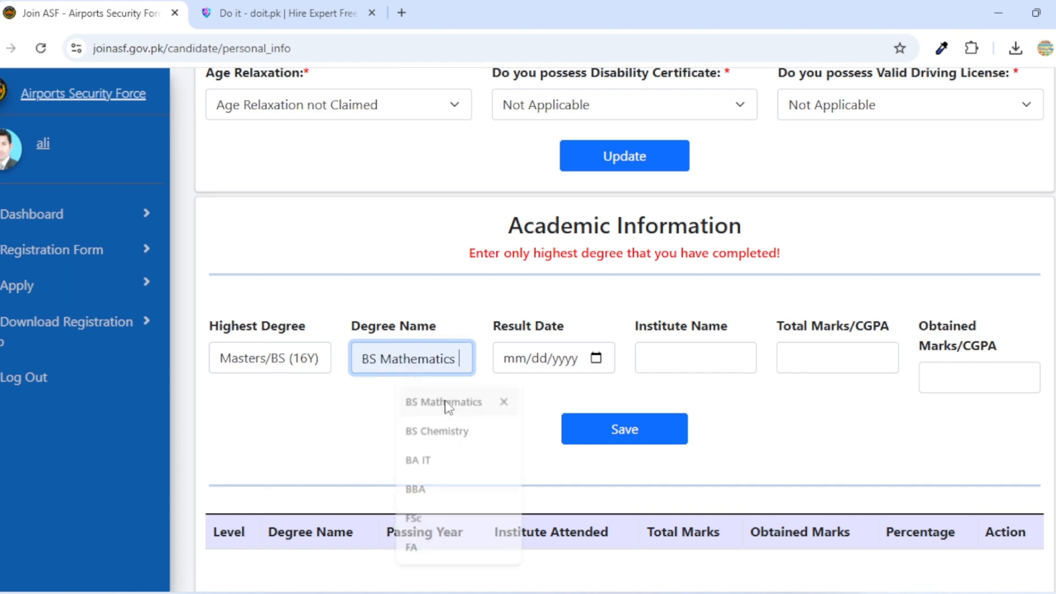
- Set the degree's Result Date to 01/01/2025 and enter Punjab University as the Institute Name
click(597, 358)
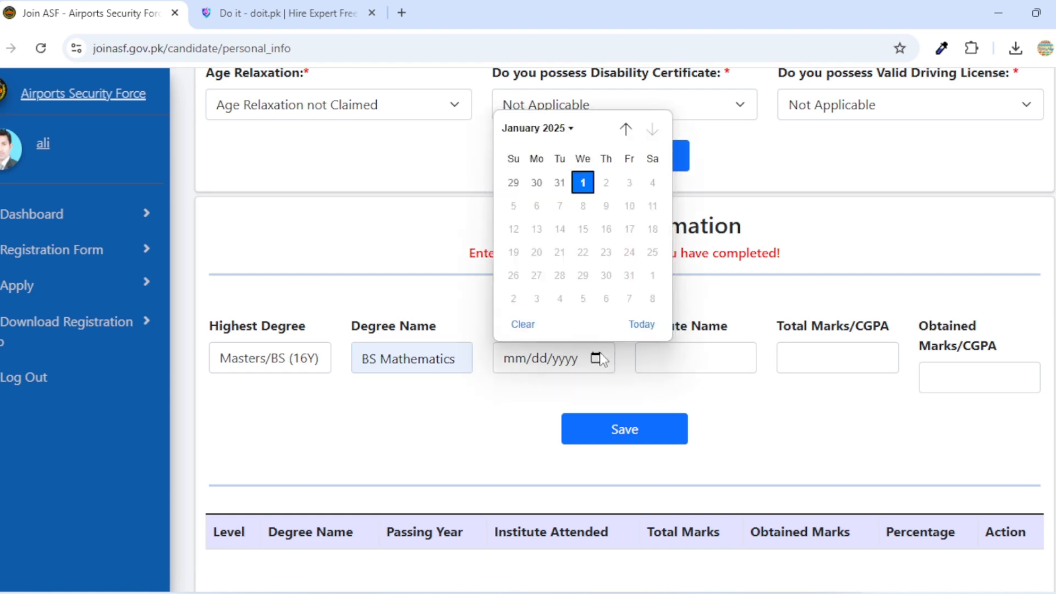
click(583, 182)
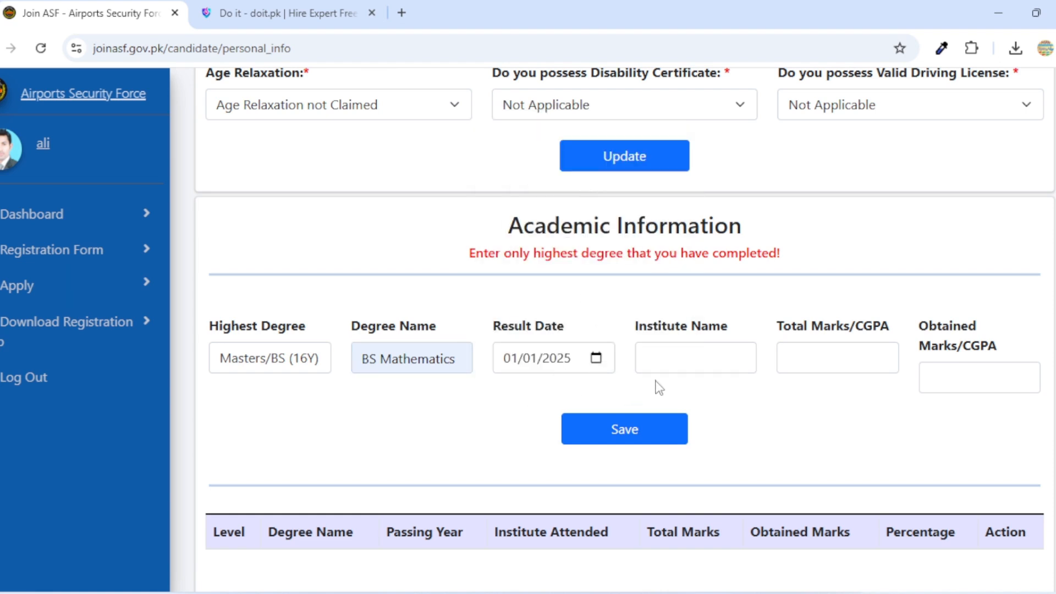
click(679, 358)
click(603, 381)
click(669, 363)
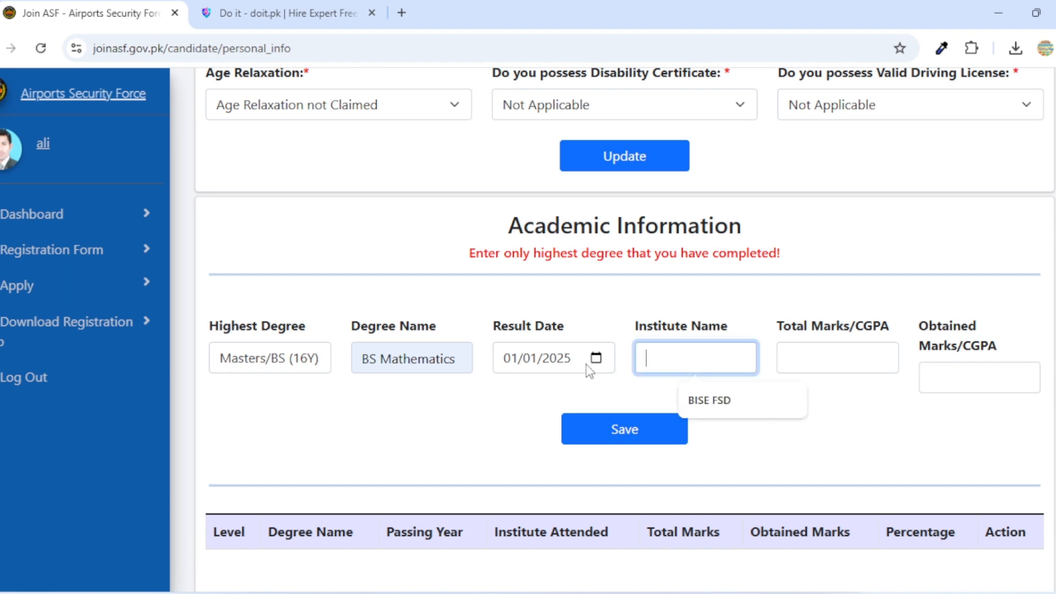
text(Punjab University)
- Enter 1000 as Total Marks and 900 as Obtained Marks, and save the academic record
click(799, 366)
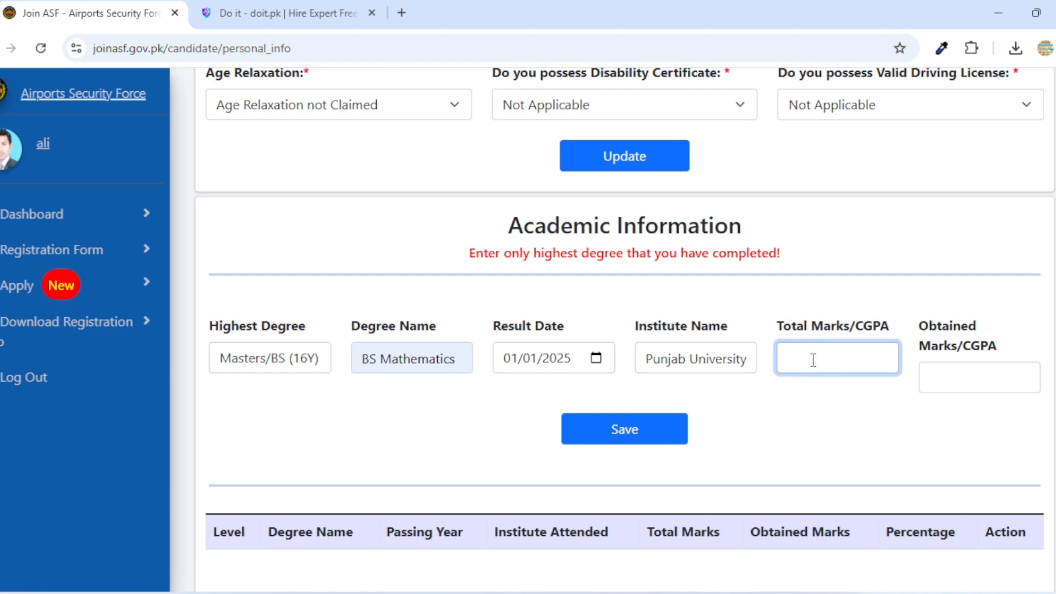
text(1000)
click(957, 379)
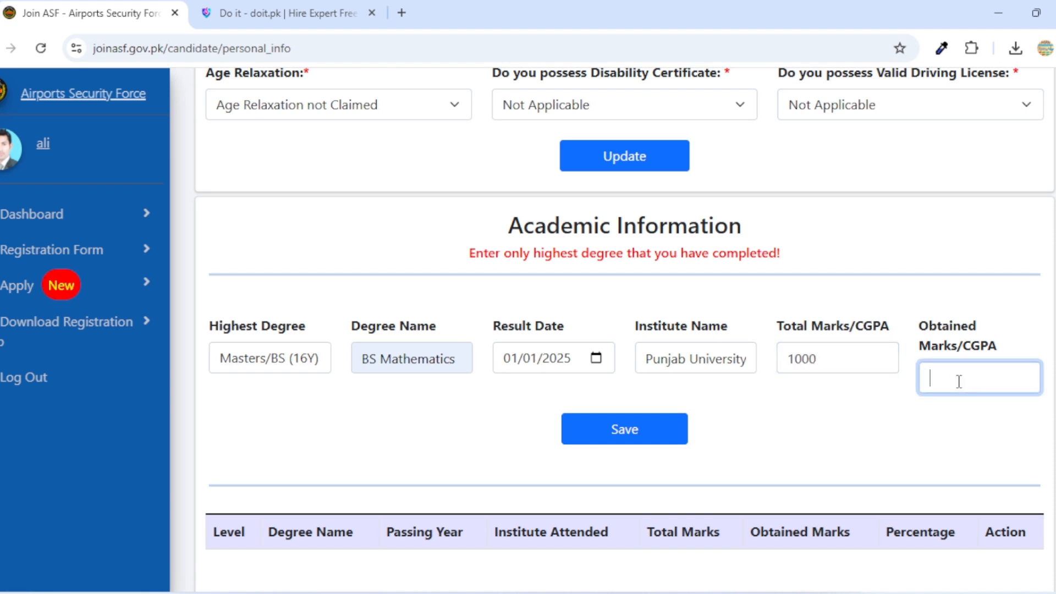
text(900)
click(903, 452)
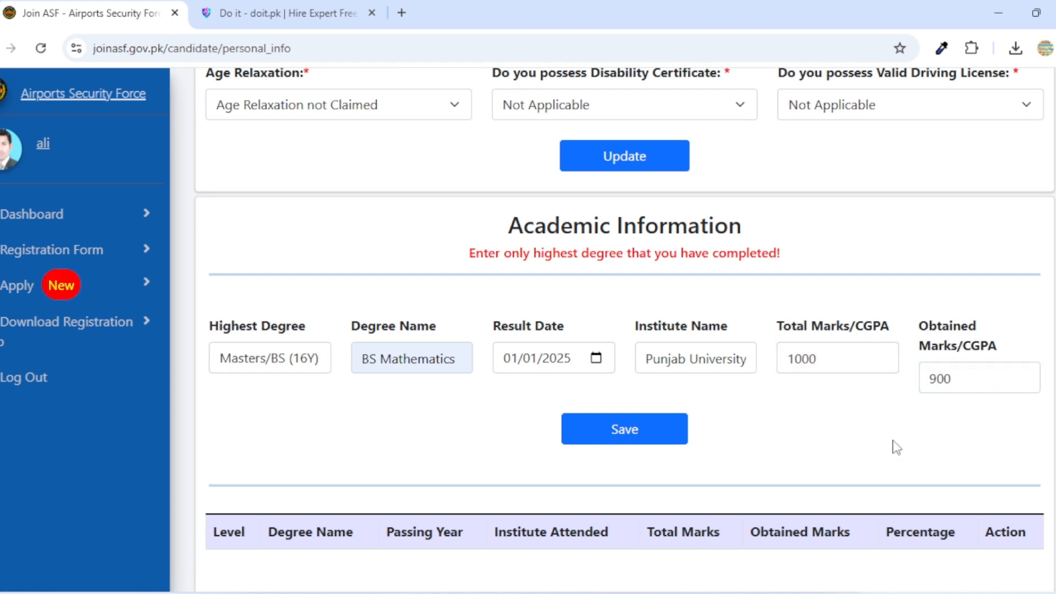
click(632, 434)
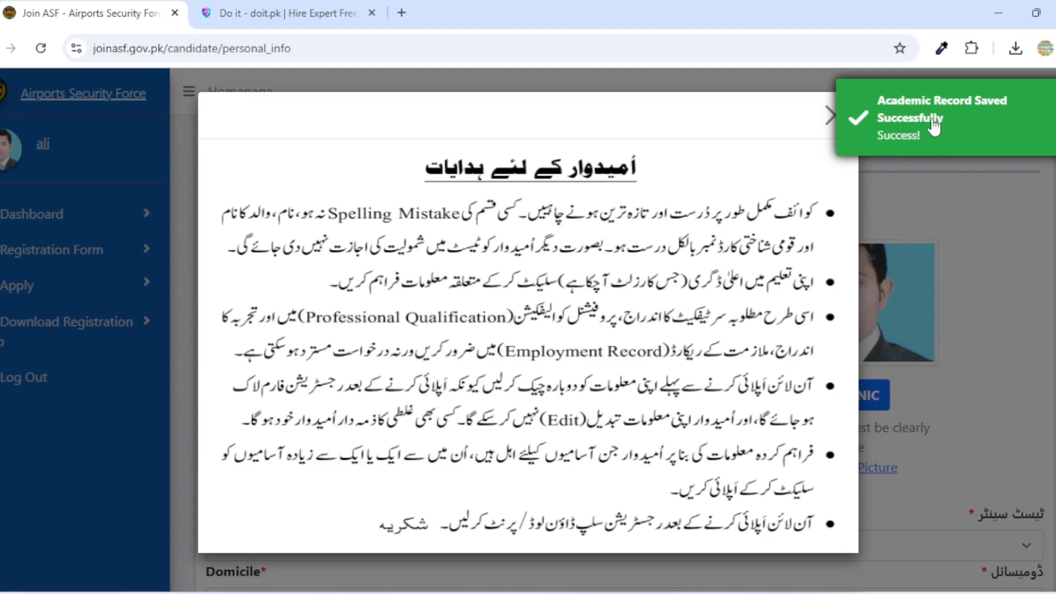
- Dismiss the candidate instructions and review the saved academic record and the optional Professional Qualification and Employment Record sections
click(964, 226)
scroll(856, 269, down, 10)
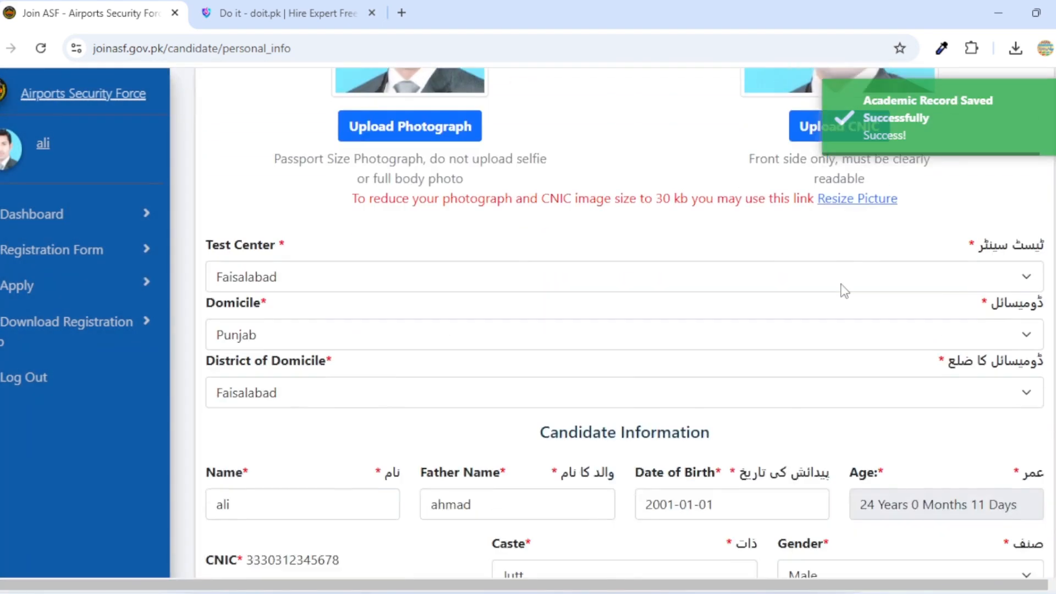
scroll(830, 325, down, 6)
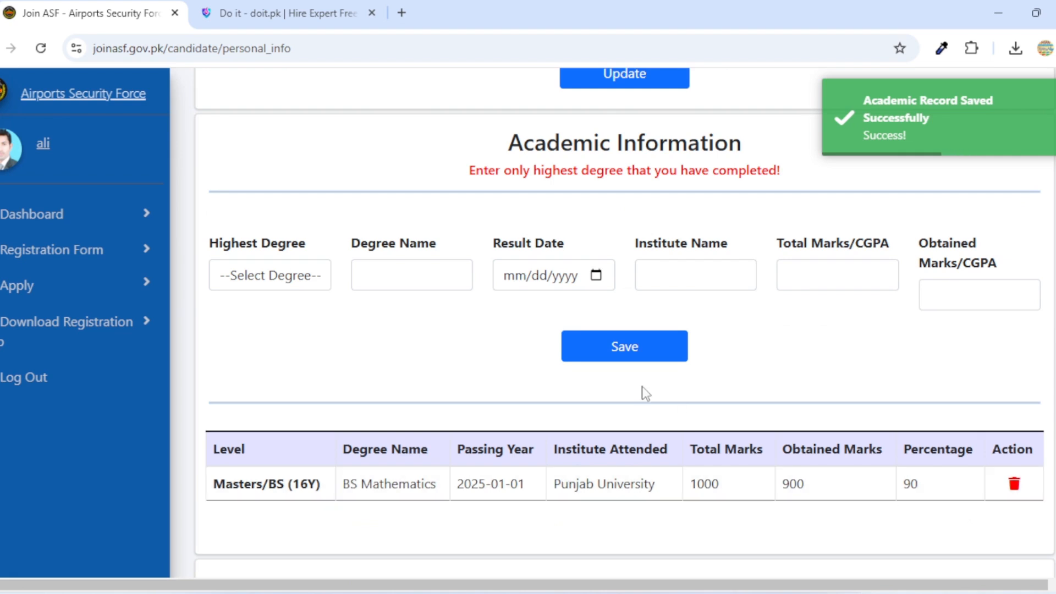
scroll(709, 379, down, 5)
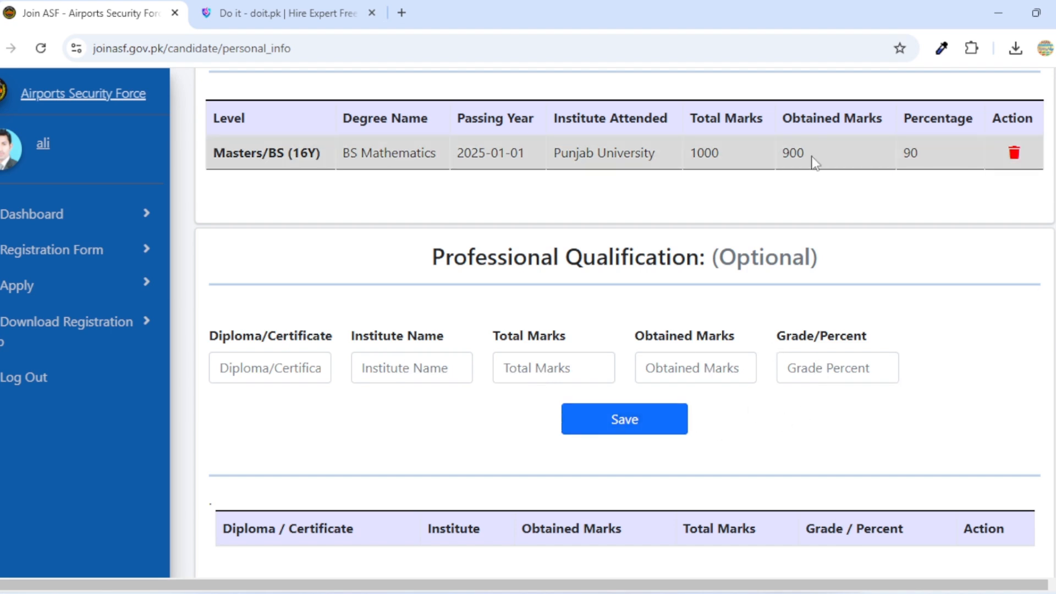
scroll(586, 357, down, 1)
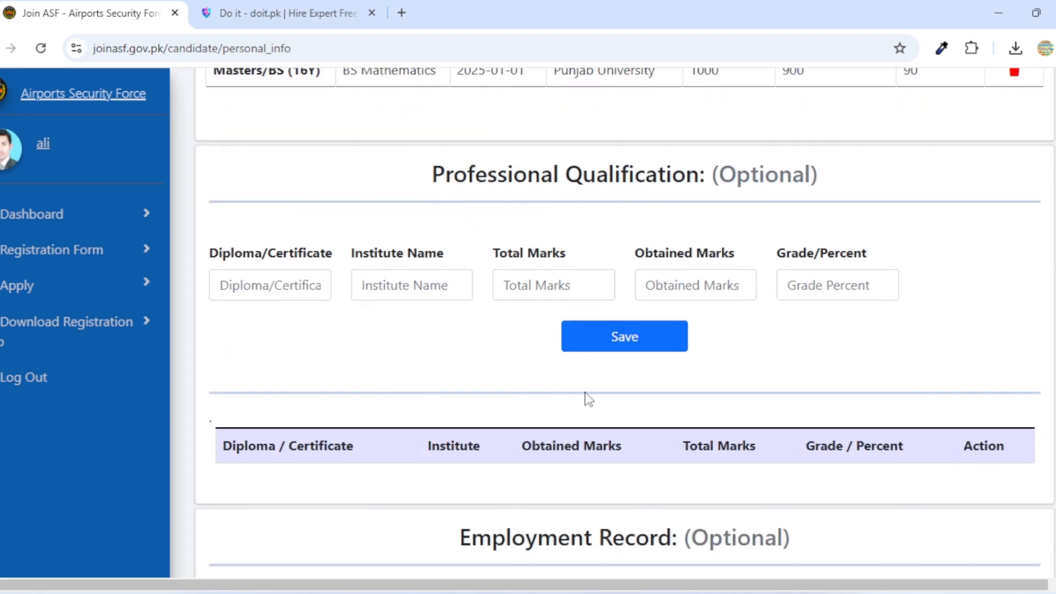
scroll(765, 392, down, 1)
scroll(667, 373, down, 2)
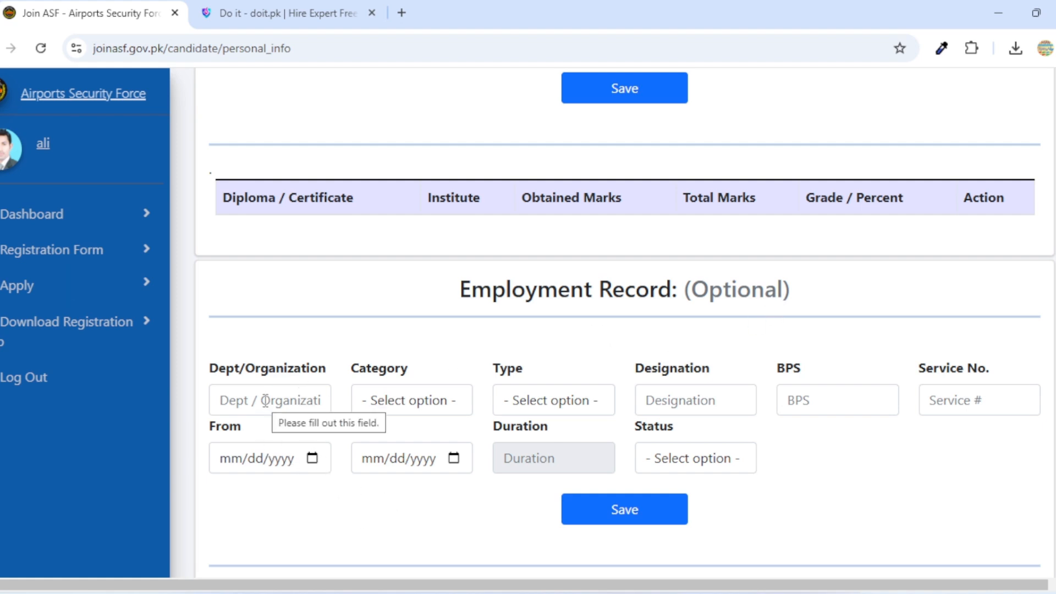
- Set the Category to Government and the Type to Contract in the optional Employment Record
click(415, 400)
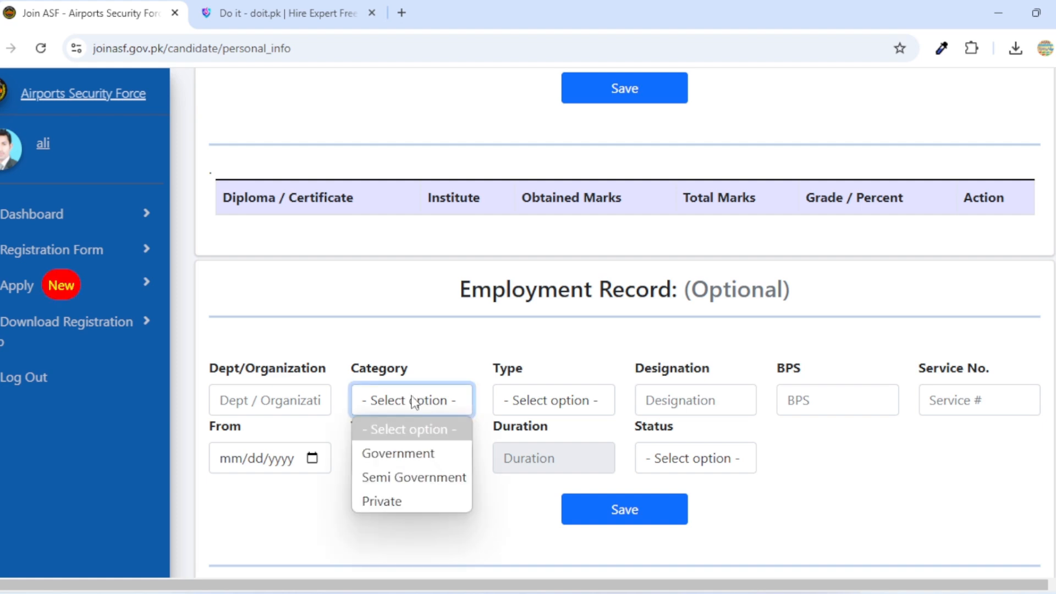
click(404, 462)
click(542, 409)
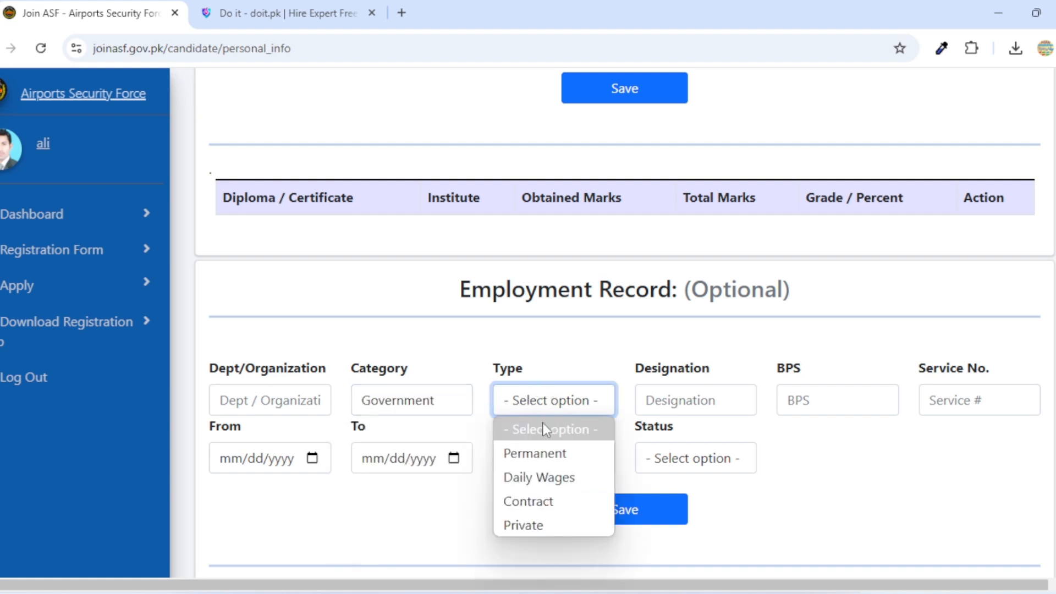
click(543, 502)
- Examine the Designation and BPS fields and the Status options of the Employment Record
click(692, 402)
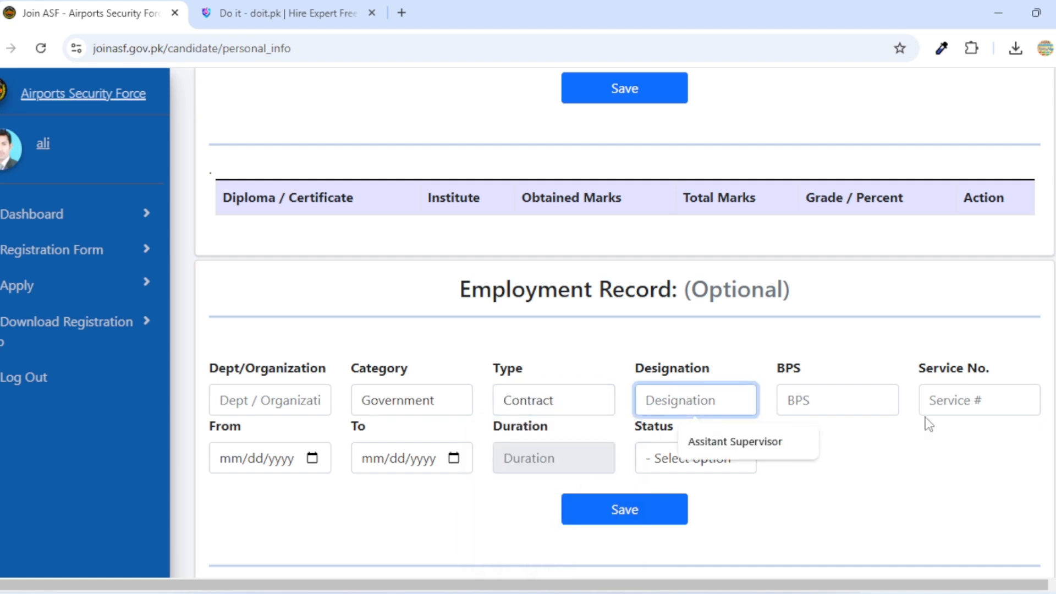
click(863, 399)
click(963, 436)
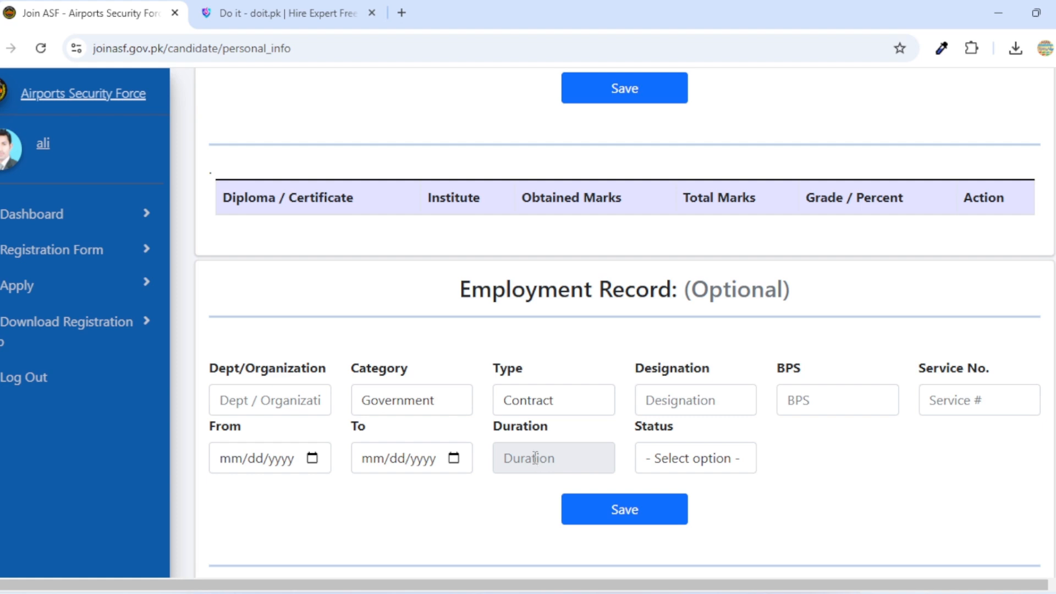
click(696, 454)
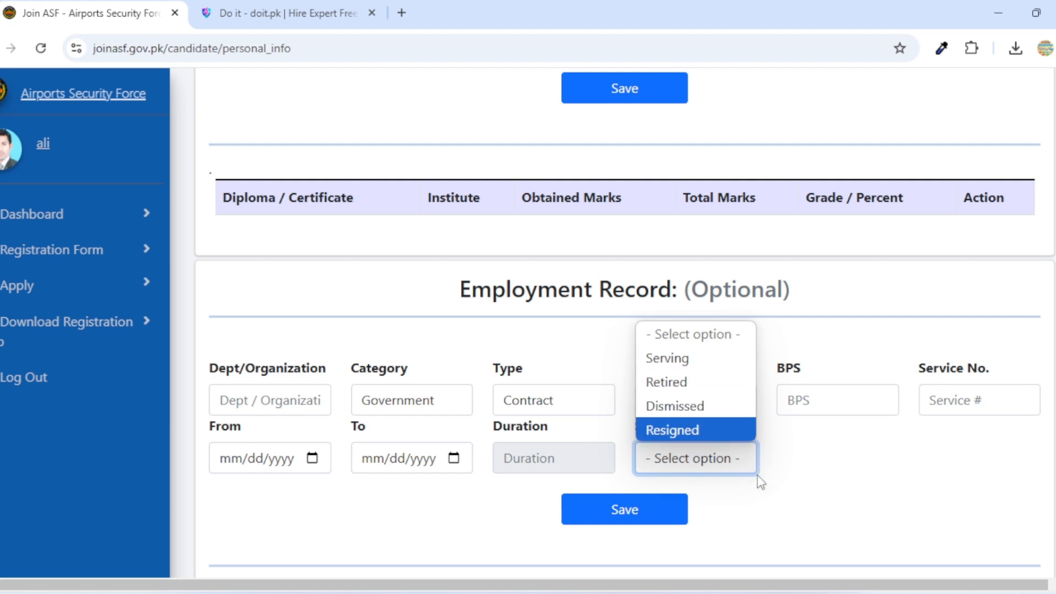
click(792, 478)
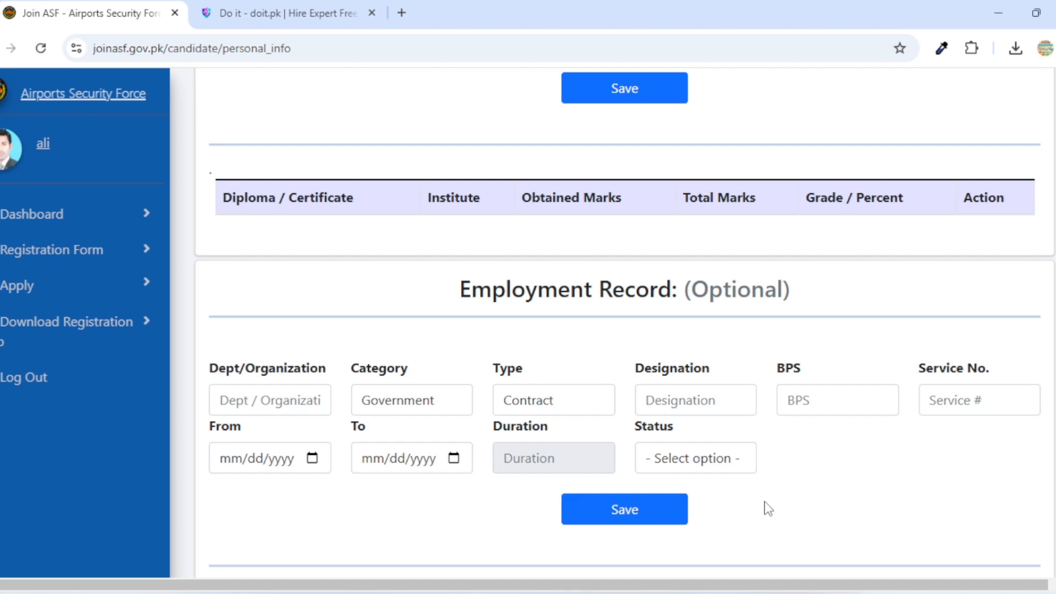
- Look over the whole registration form once more and proceed to the post application page
scroll(770, 484, up, 15)
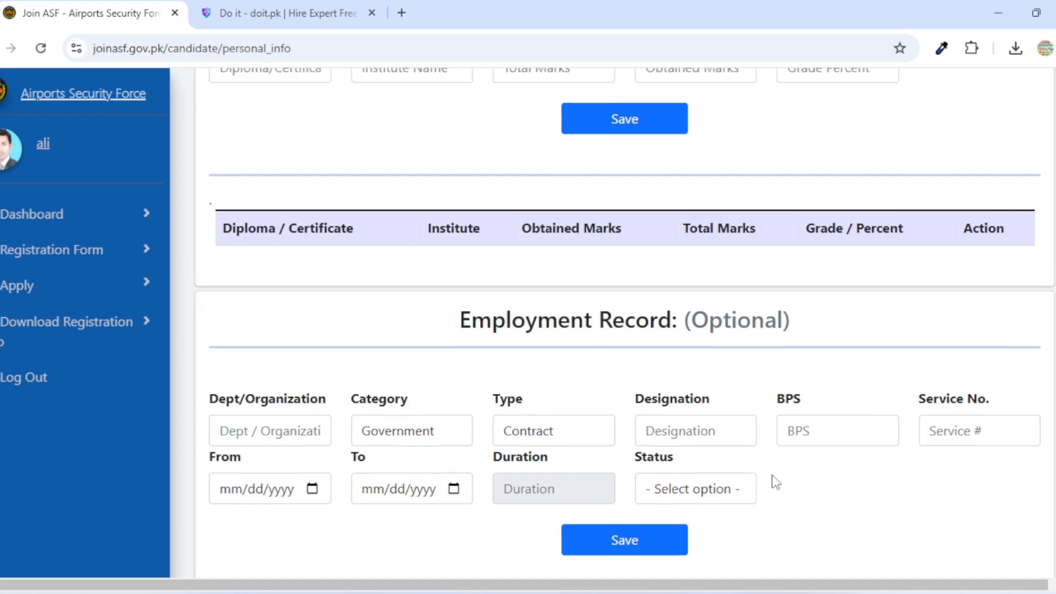
scroll(776, 450, up, 15)
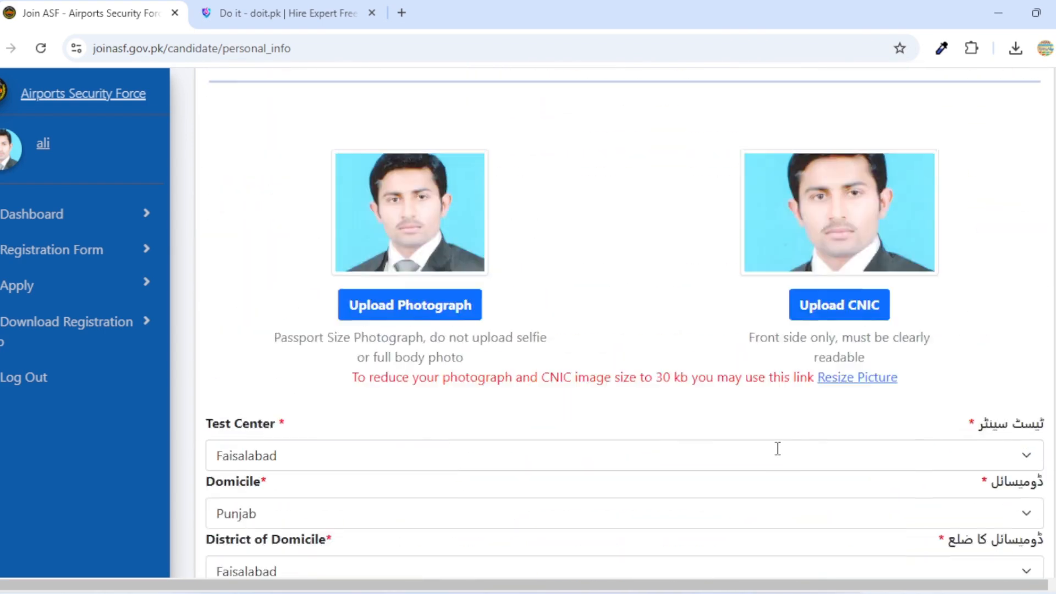
scroll(777, 450, down, 12)
scroll(777, 450, down, 15)
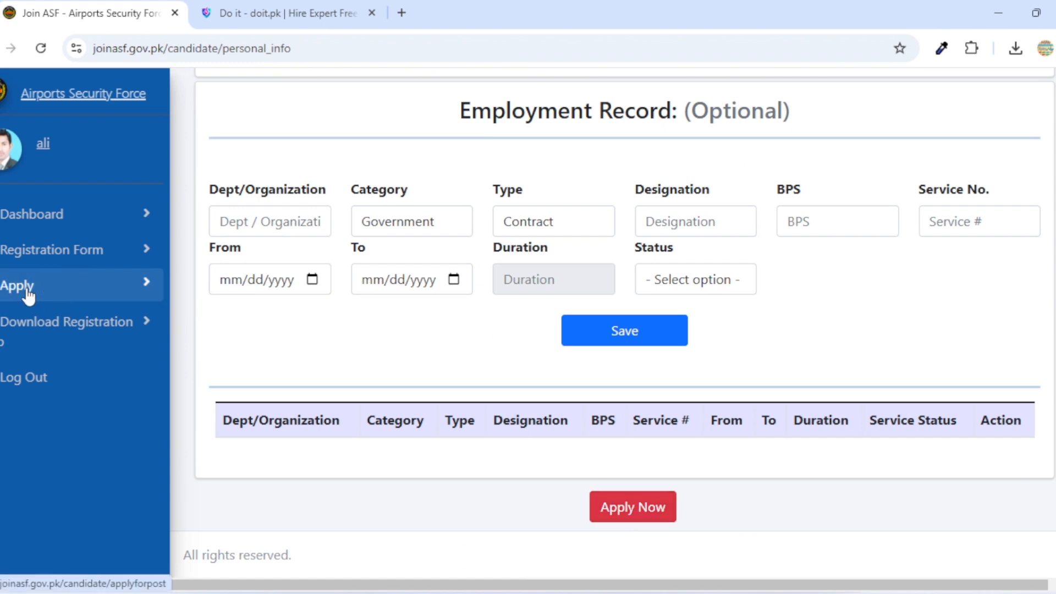
click(633, 517)
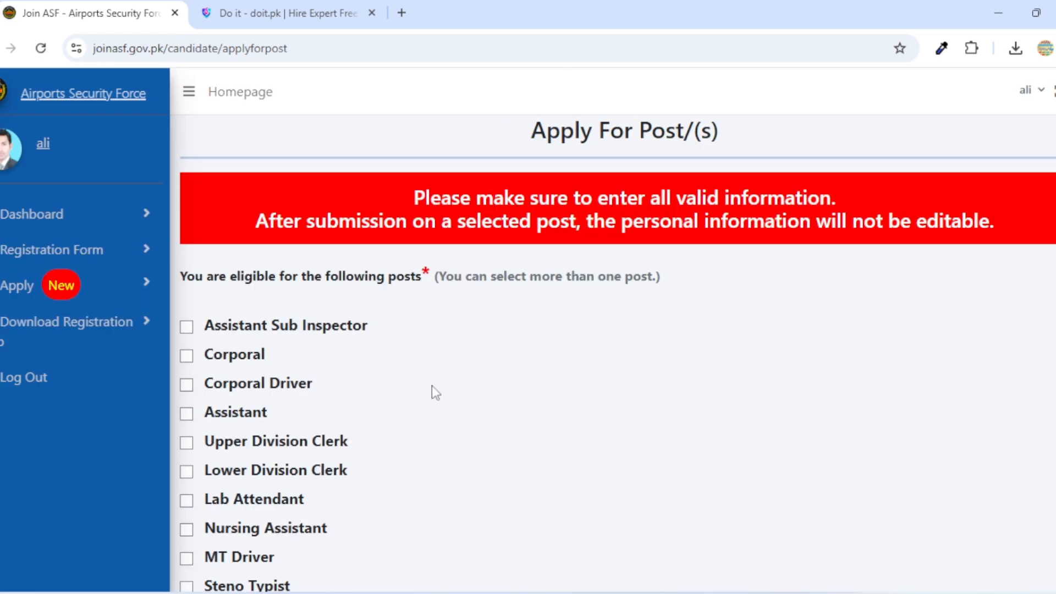
- Select the posts Assistant Sub Inspector, Corporal, Assistant, Upper Division Clerk and Lower Division Clerk from the eligible posts
scroll(432, 386, down, 2)
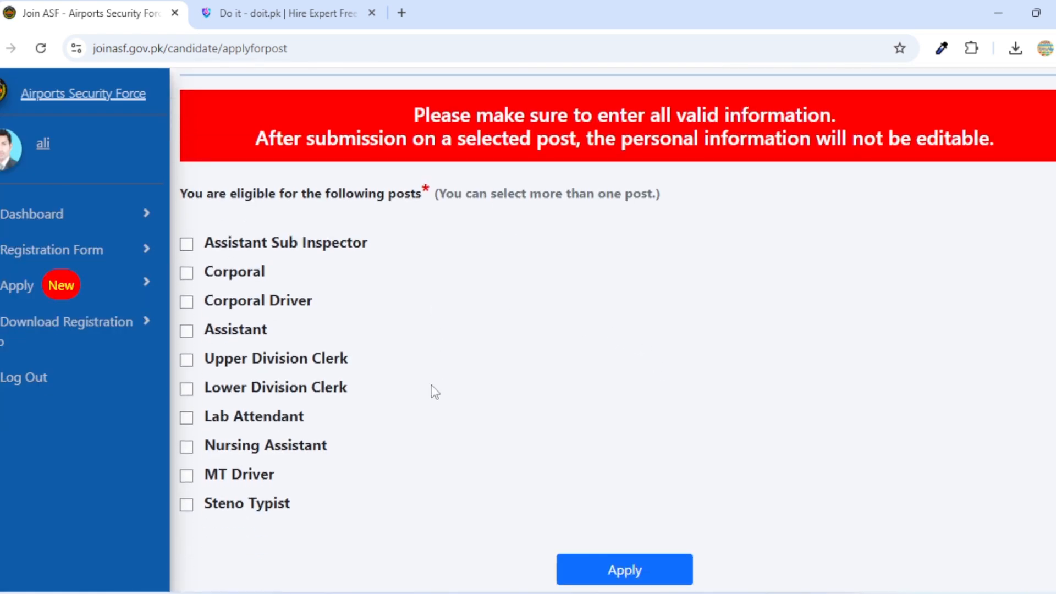
scroll(432, 385, up, 2)
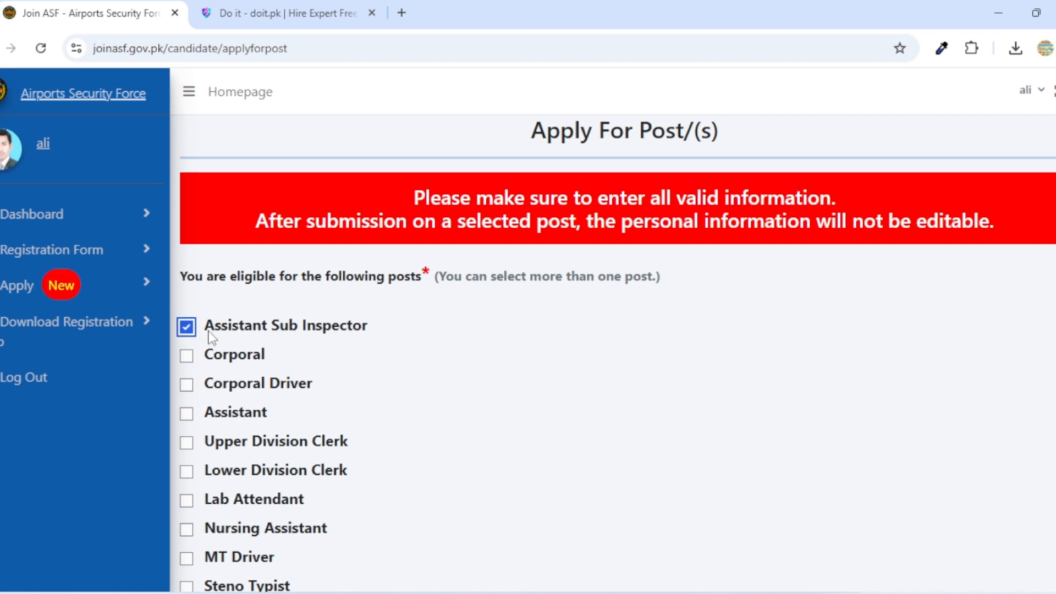
click(189, 355)
scroll(302, 354, down, 1)
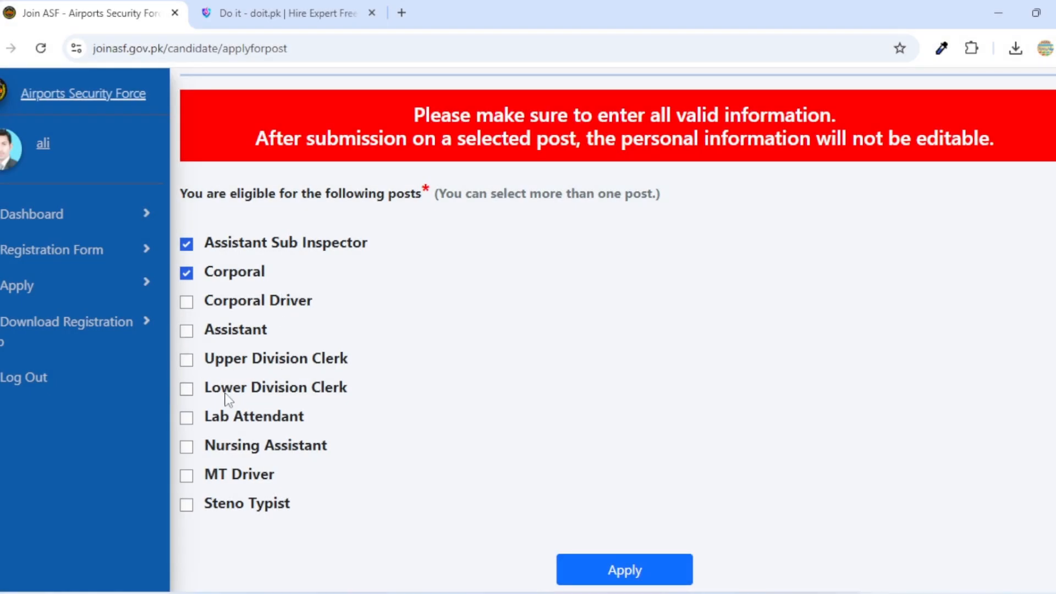
click(187, 332)
click(188, 361)
click(187, 389)
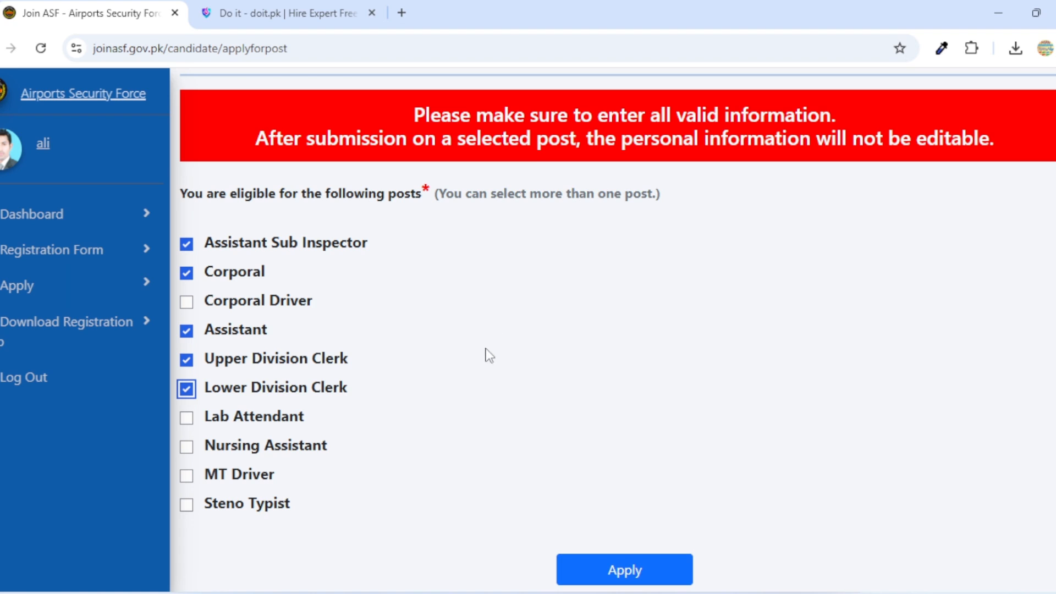
- Apply for the selected posts and review the personal and academic information in the candidate preview
scroll(517, 383, down, 2)
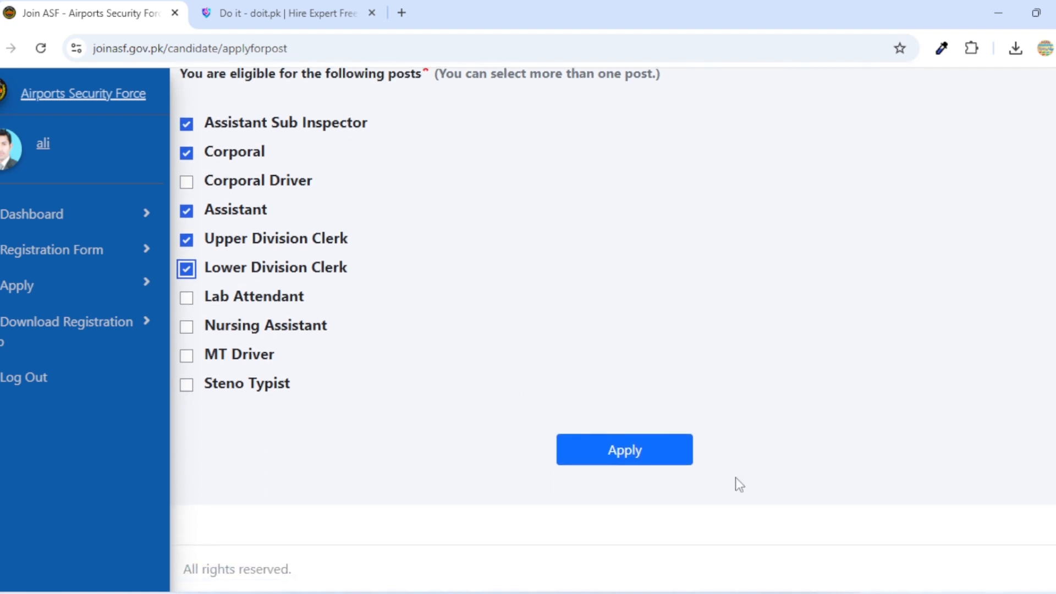
click(628, 451)
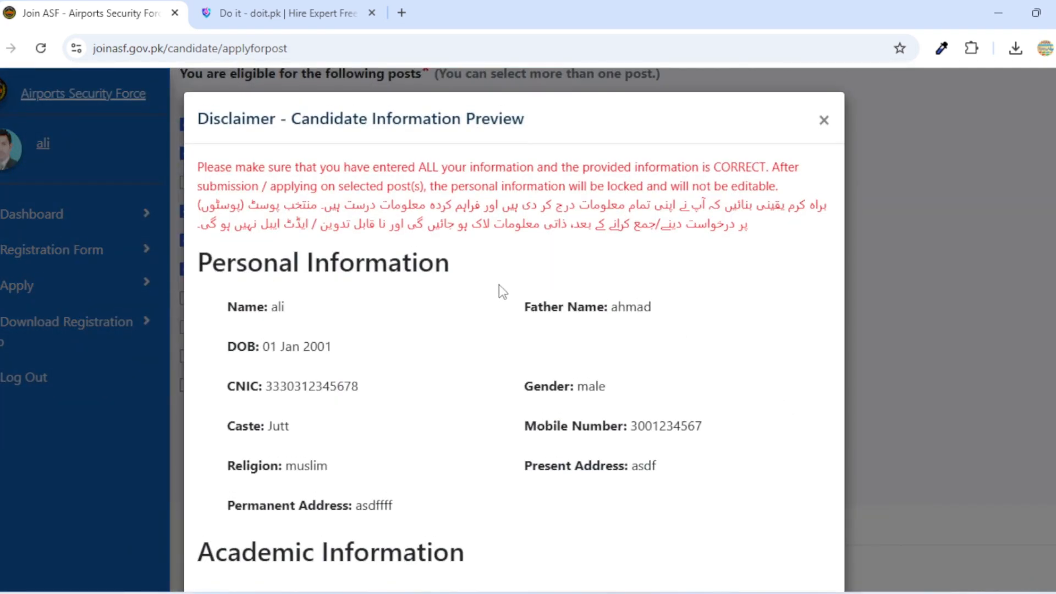
scroll(491, 290, down, 1)
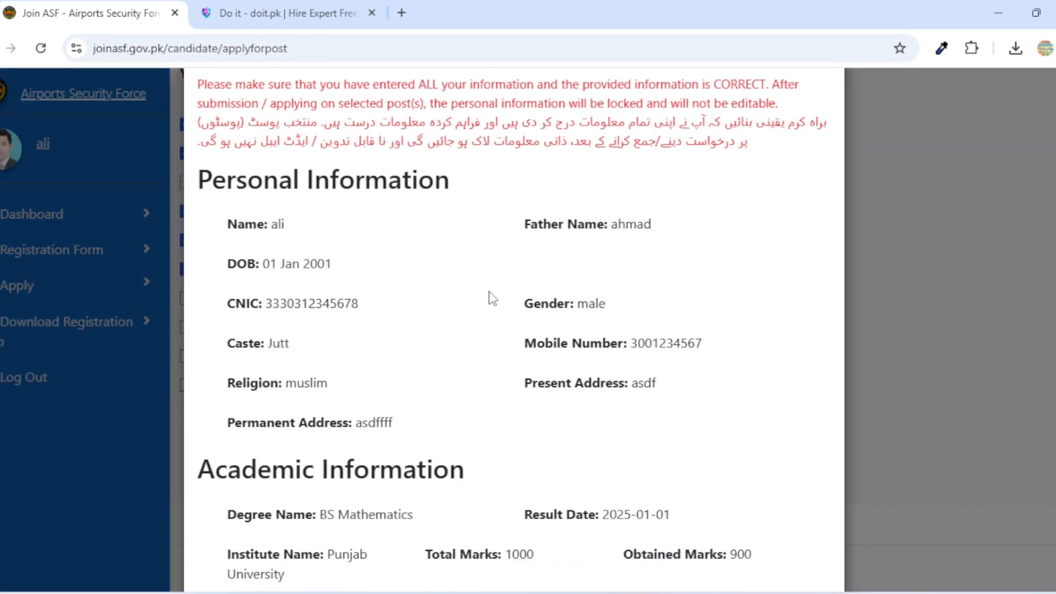
scroll(491, 297, down, 5)
scroll(491, 301, up, 6)
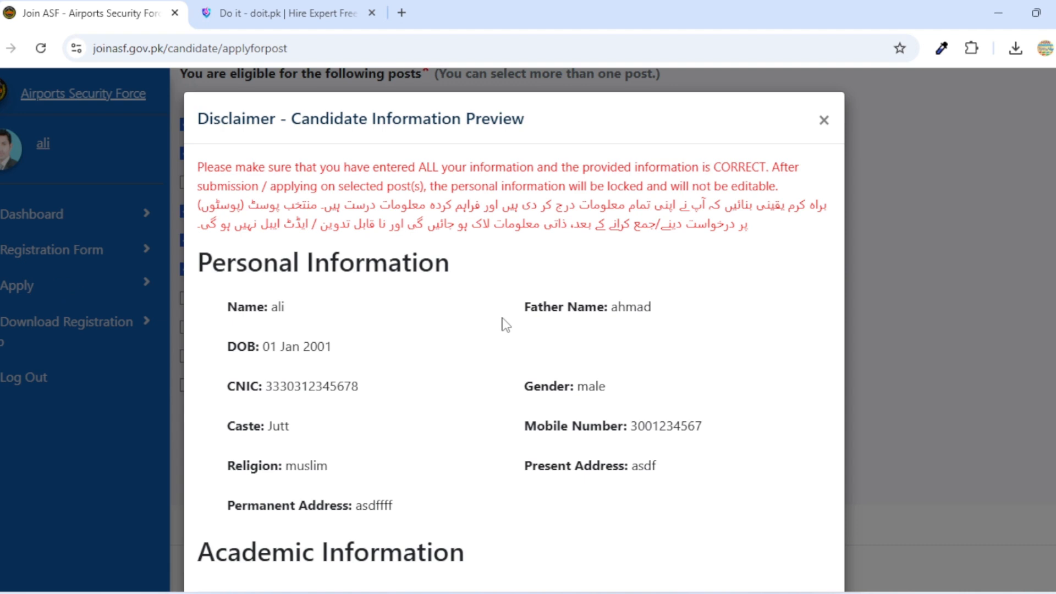
scroll(505, 324, down, 3)
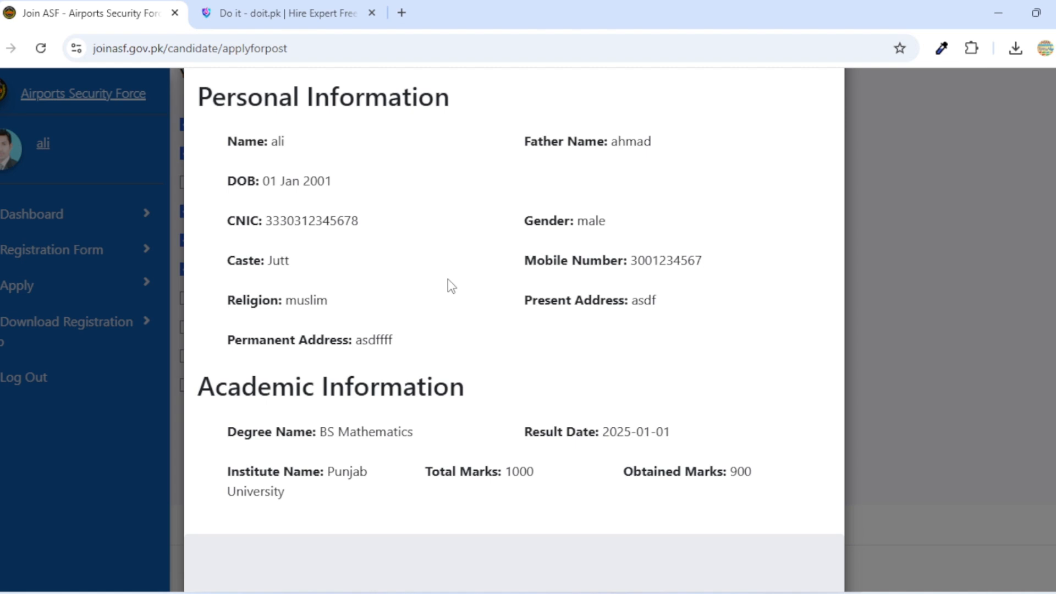
- Agree to the Affirmation Certificate by Candidate and submit the application
scroll(447, 279, down, 5)
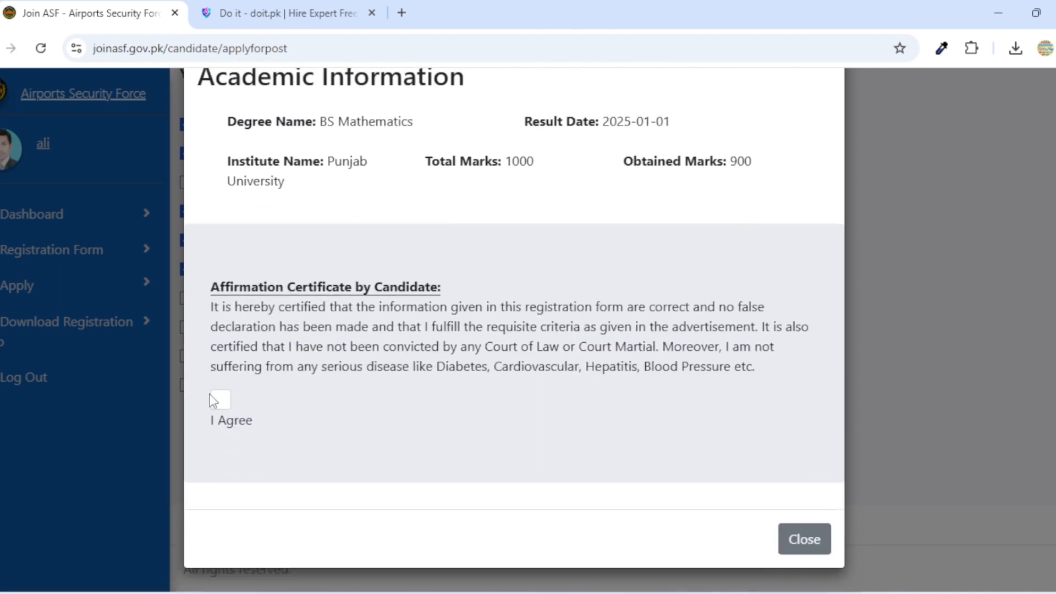
click(221, 404)
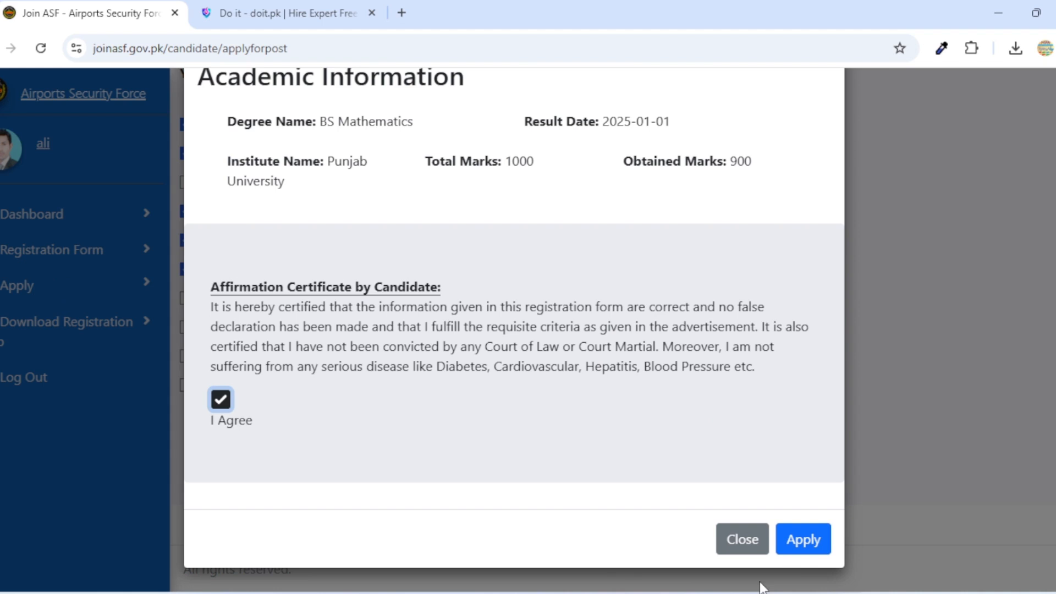
click(794, 553)
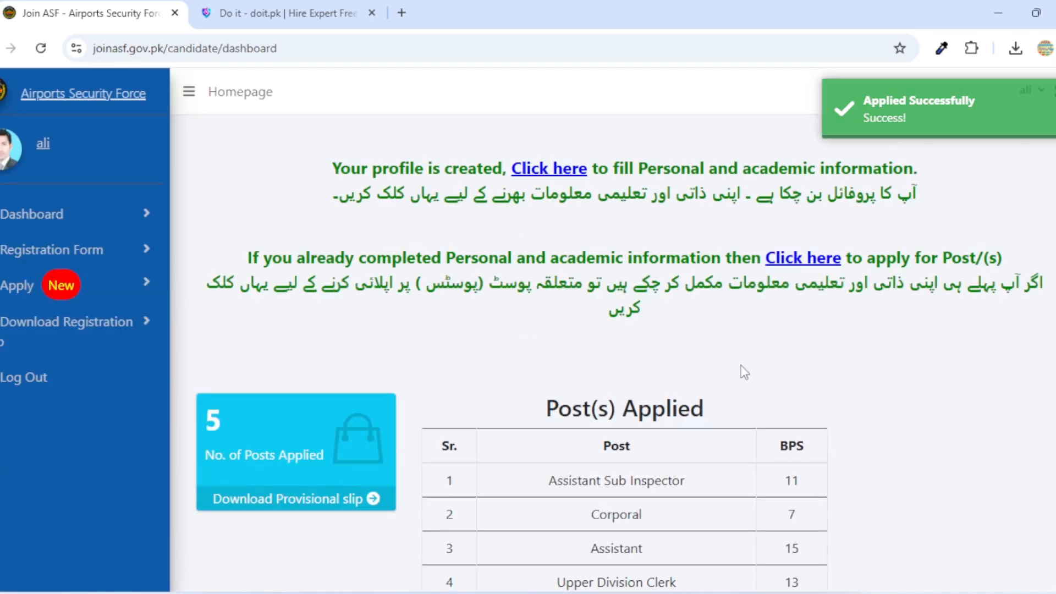
- Examine the list of applied posts and the application instructions on the dashboard
scroll(837, 366, down, 1)
scroll(837, 365, down, 1)
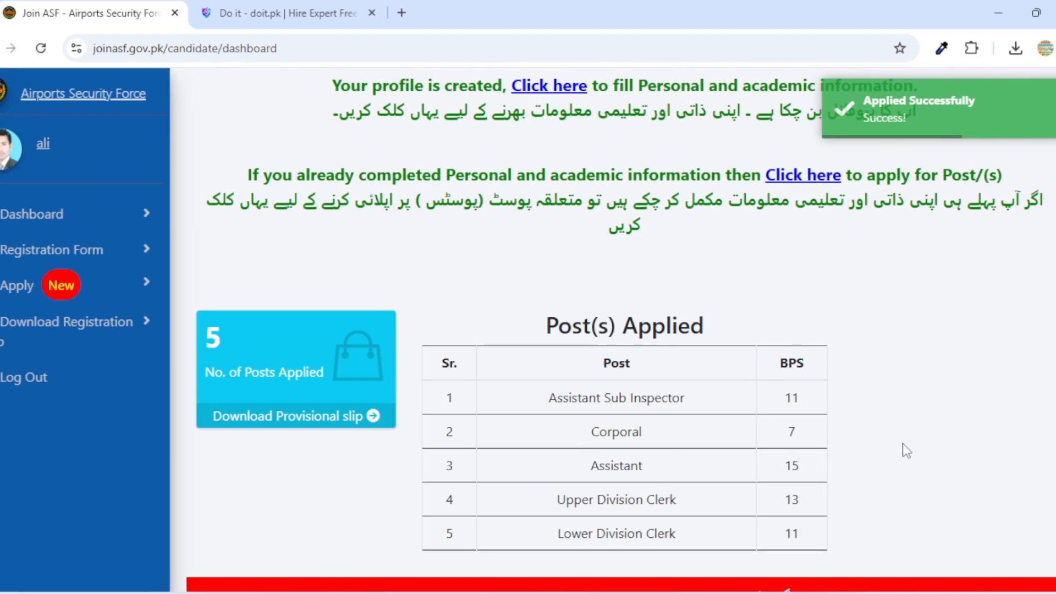
scroll(913, 445, down, 1)
scroll(923, 442, down, 1)
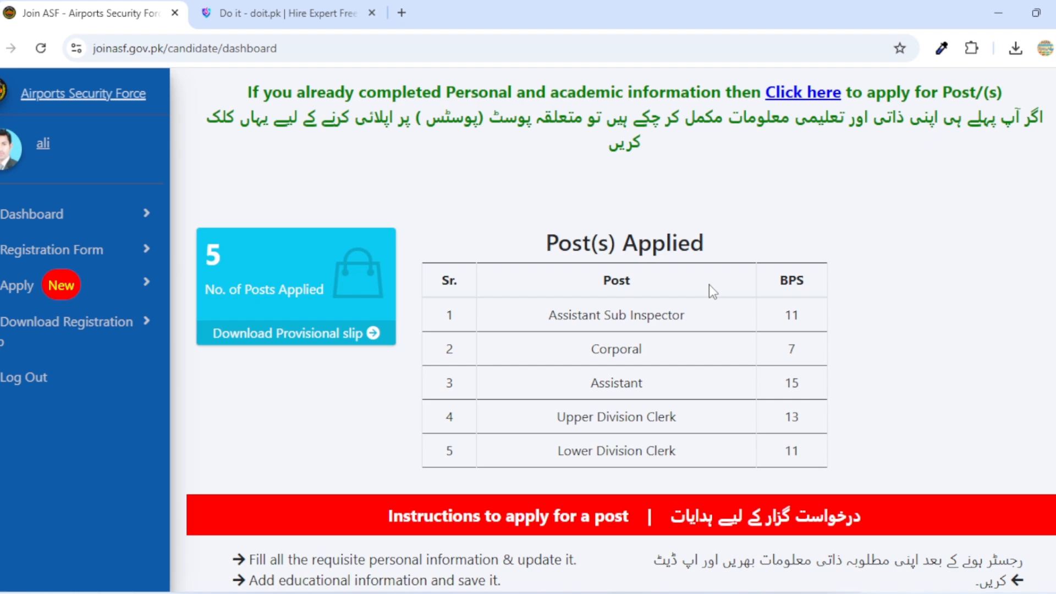
scroll(704, 286, up, 4)
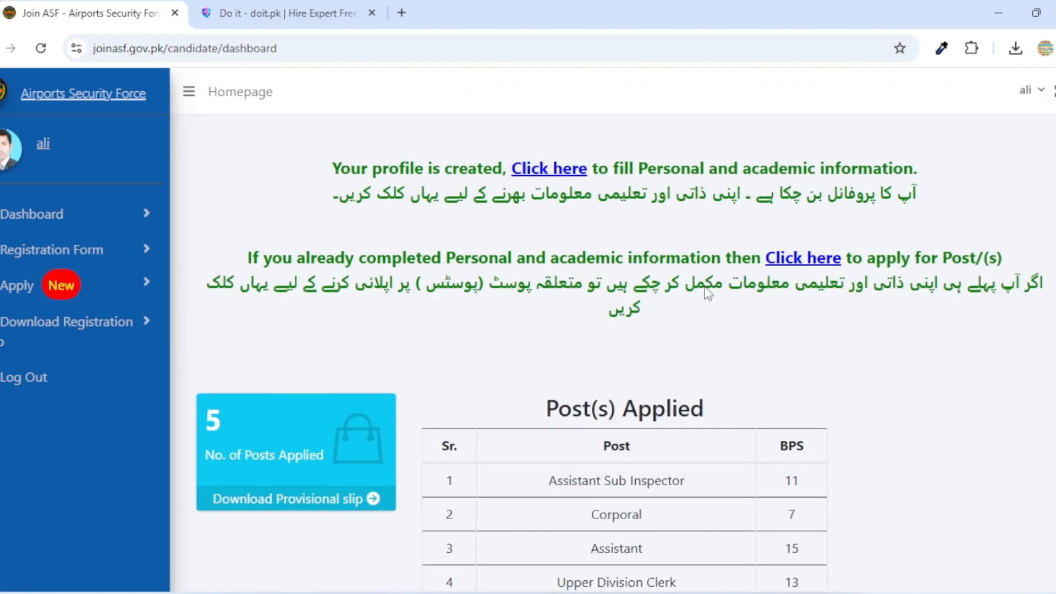
scroll(704, 286, down, 8)
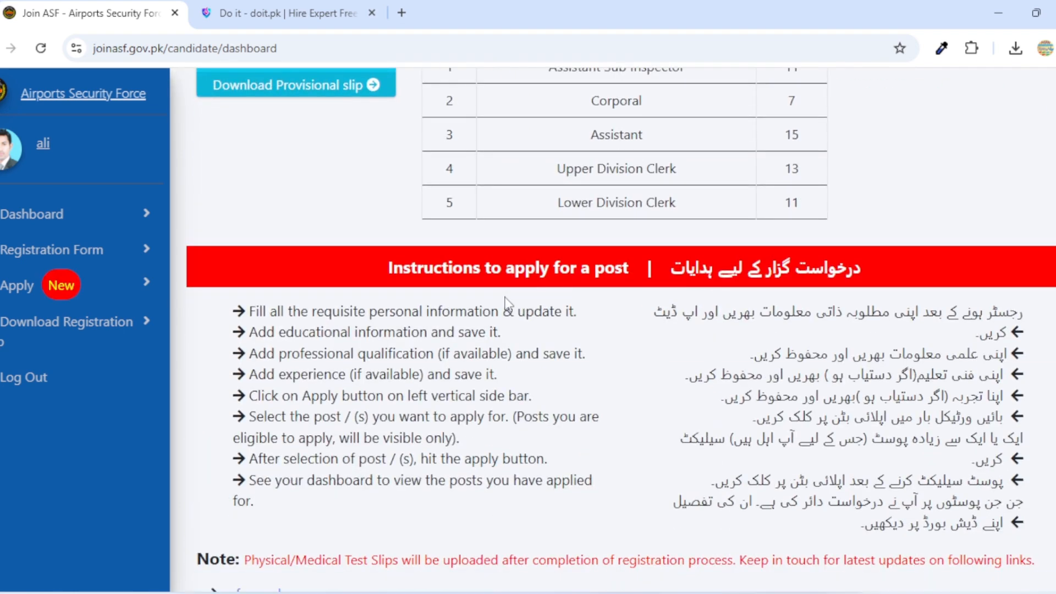
scroll(368, 187, up, 3)
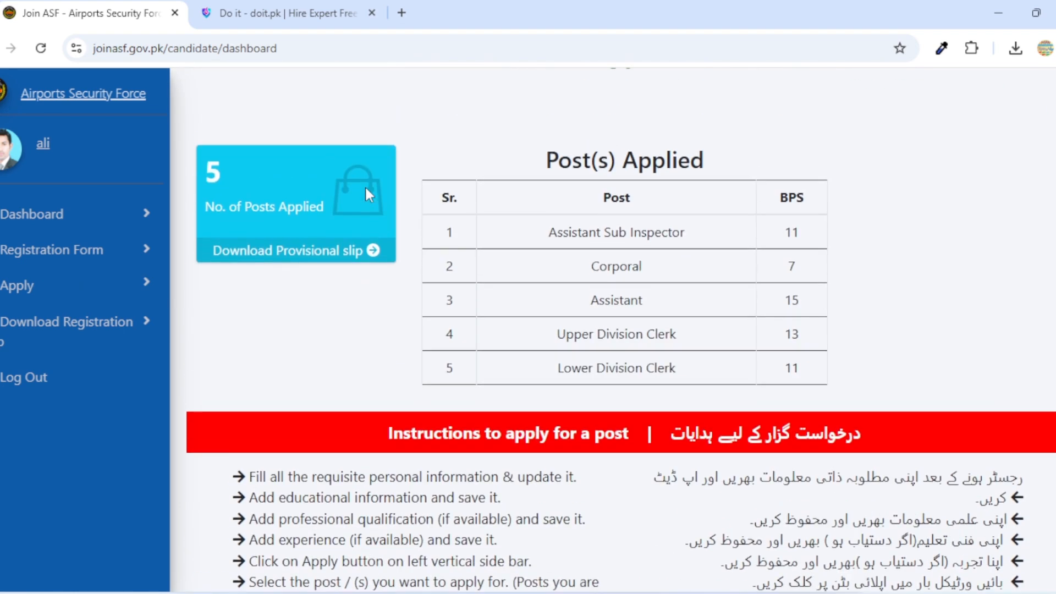
- Open the provisional registration slip, check its posts and candidate information, and return to the dashboard
click(311, 256)
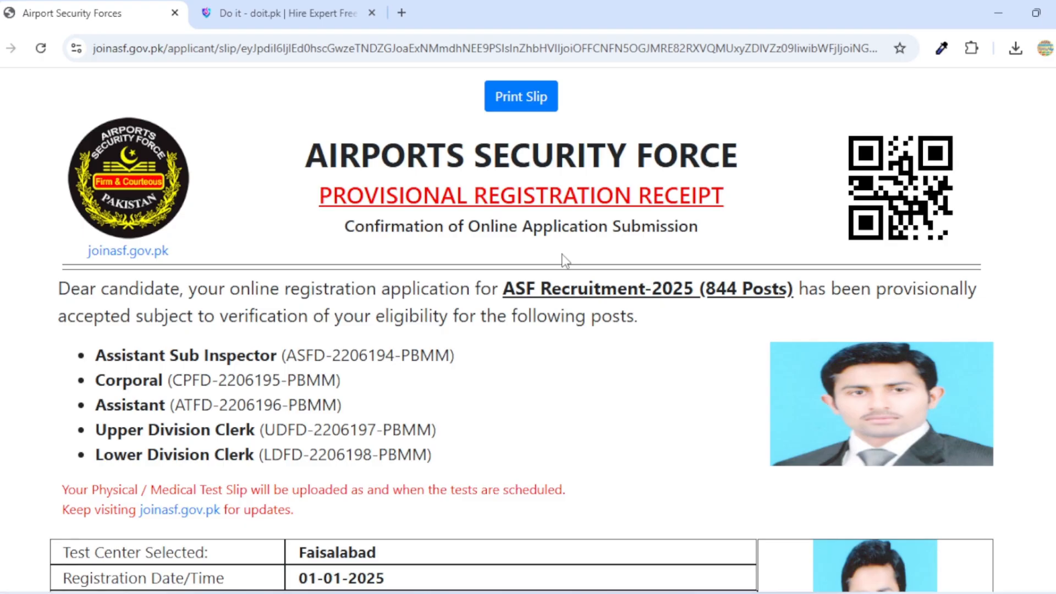
scroll(560, 255, down, 9)
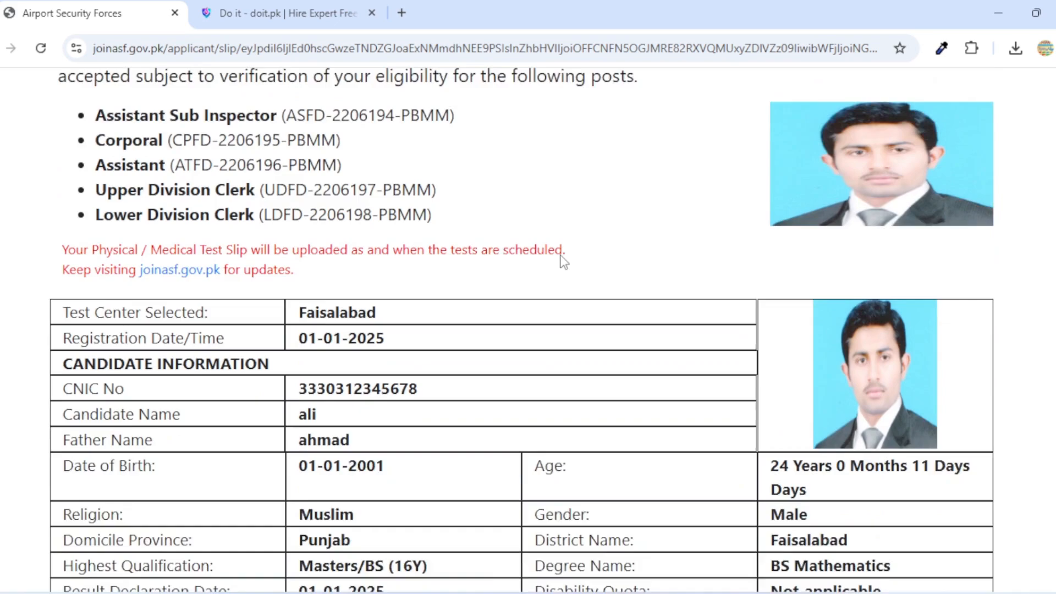
scroll(567, 259, up, 10)
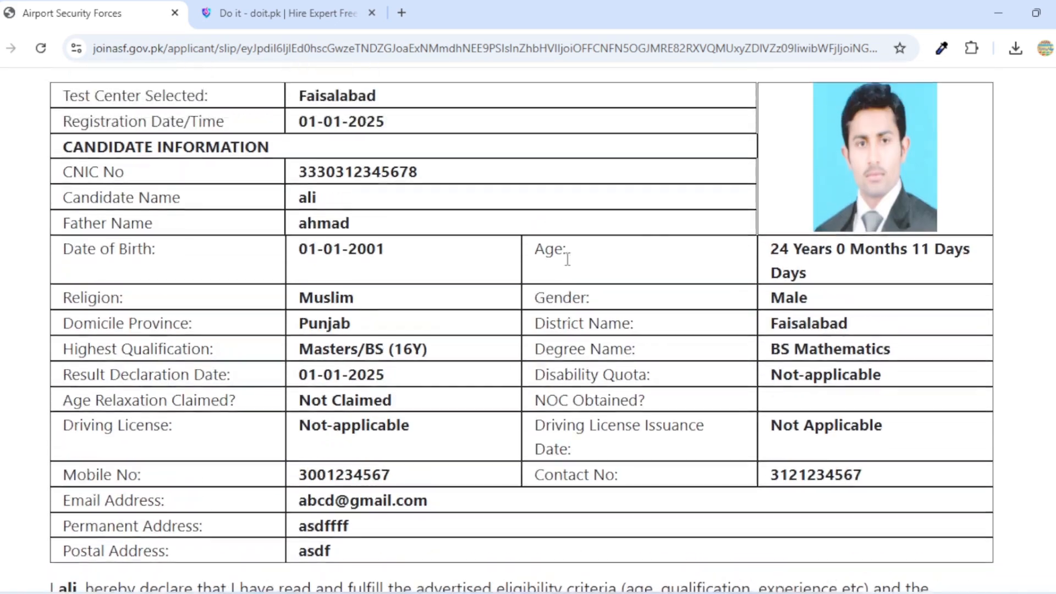
key(alt+Left)
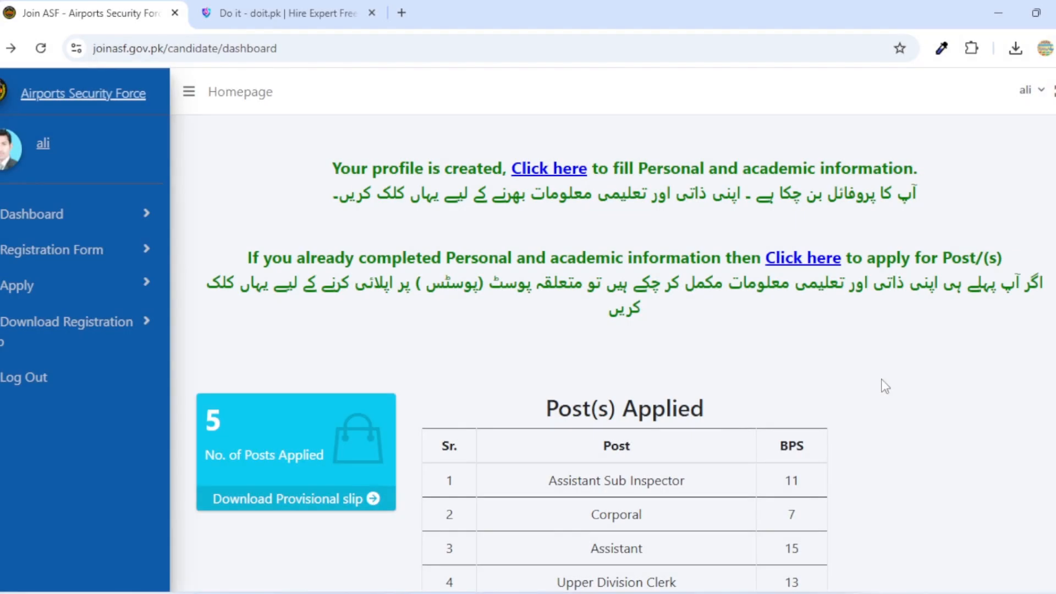